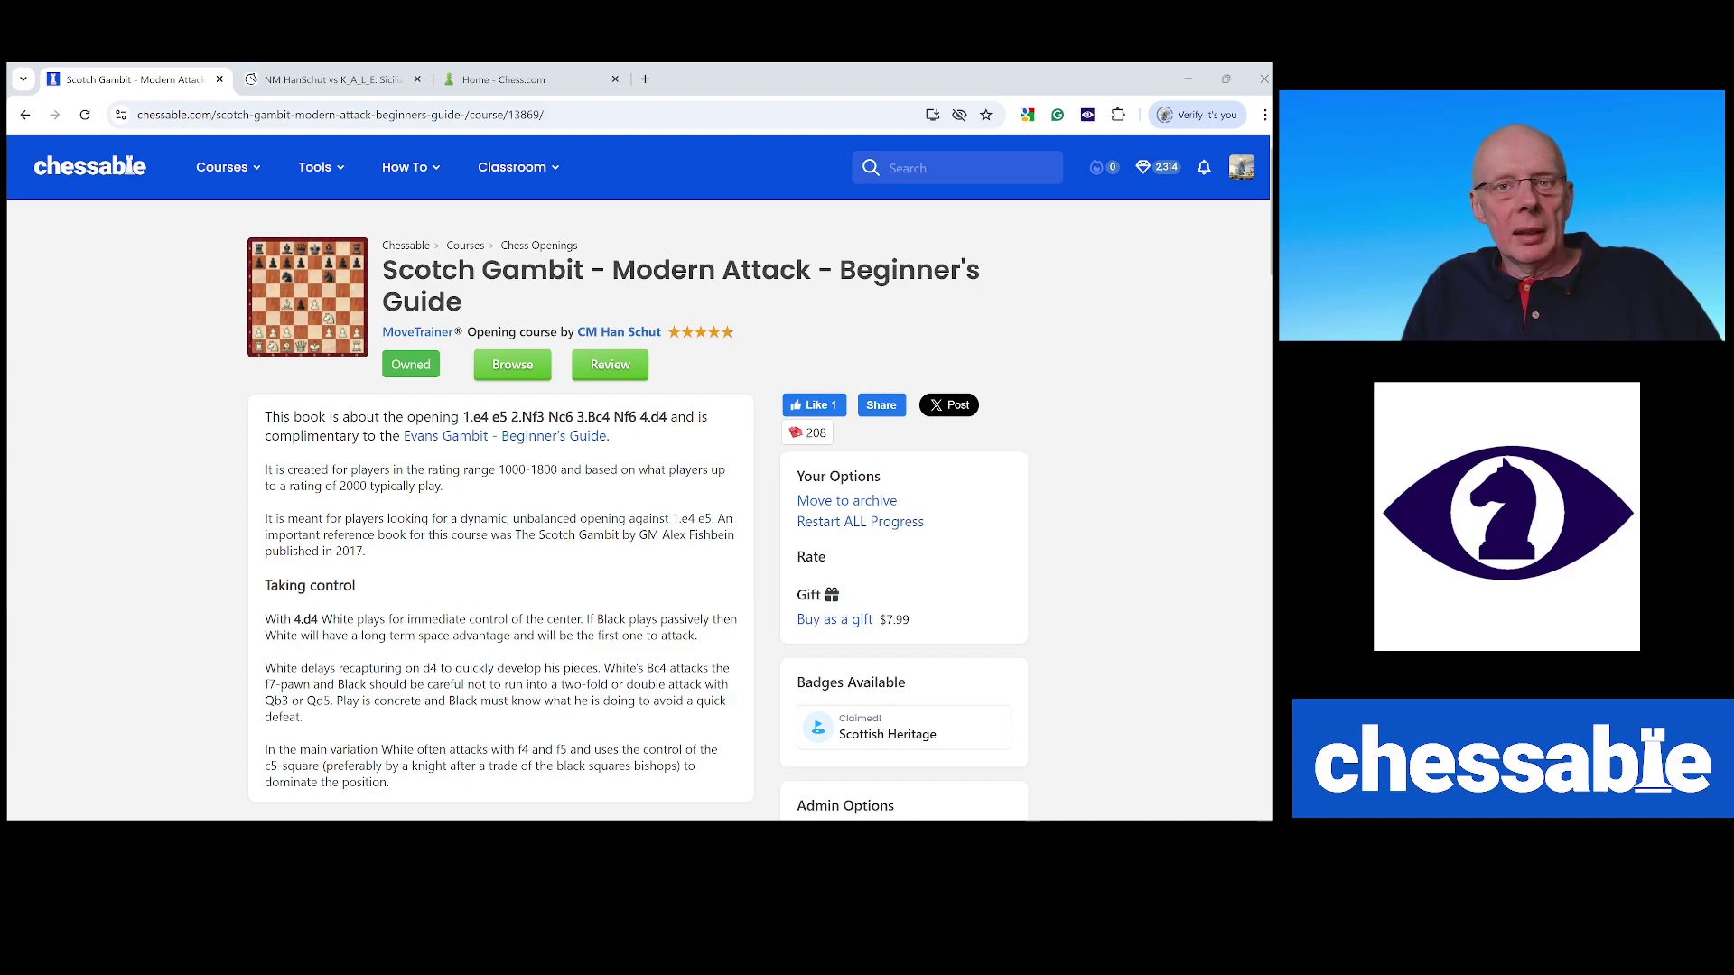
# Step: Open chapter 1's variation in the Scotch Gambit course at 14...Bb6 and launch Chessvision.ai
pyautogui.click(411, 364)
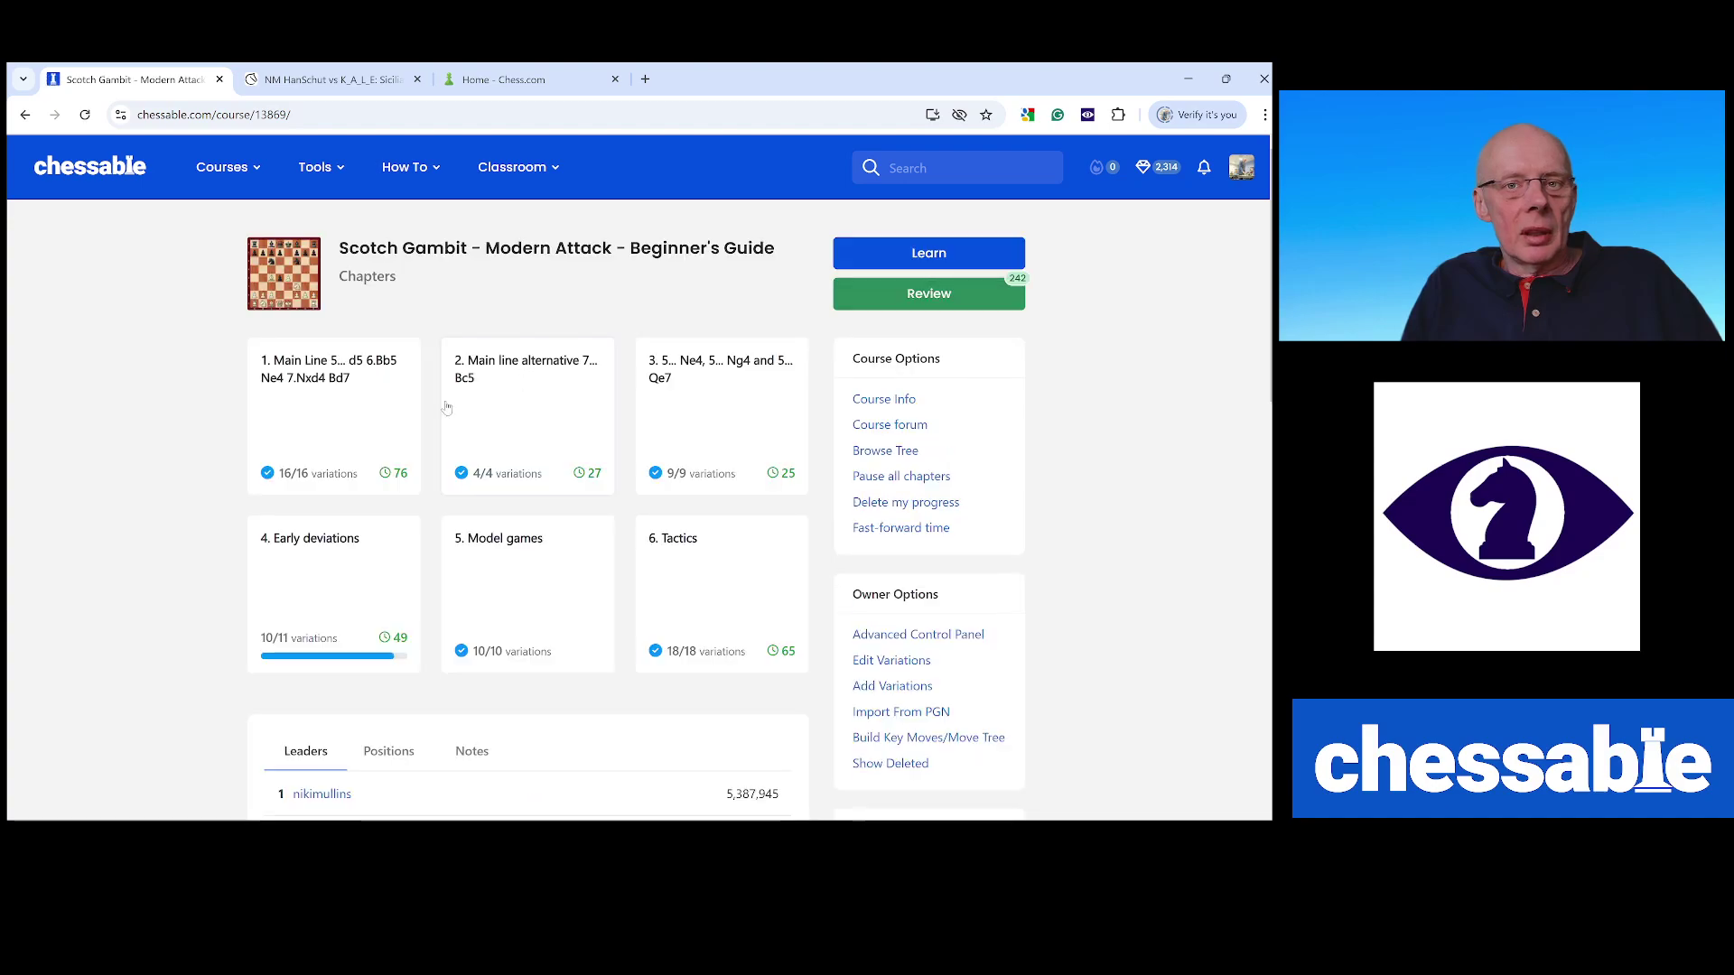
pyautogui.click(361, 366)
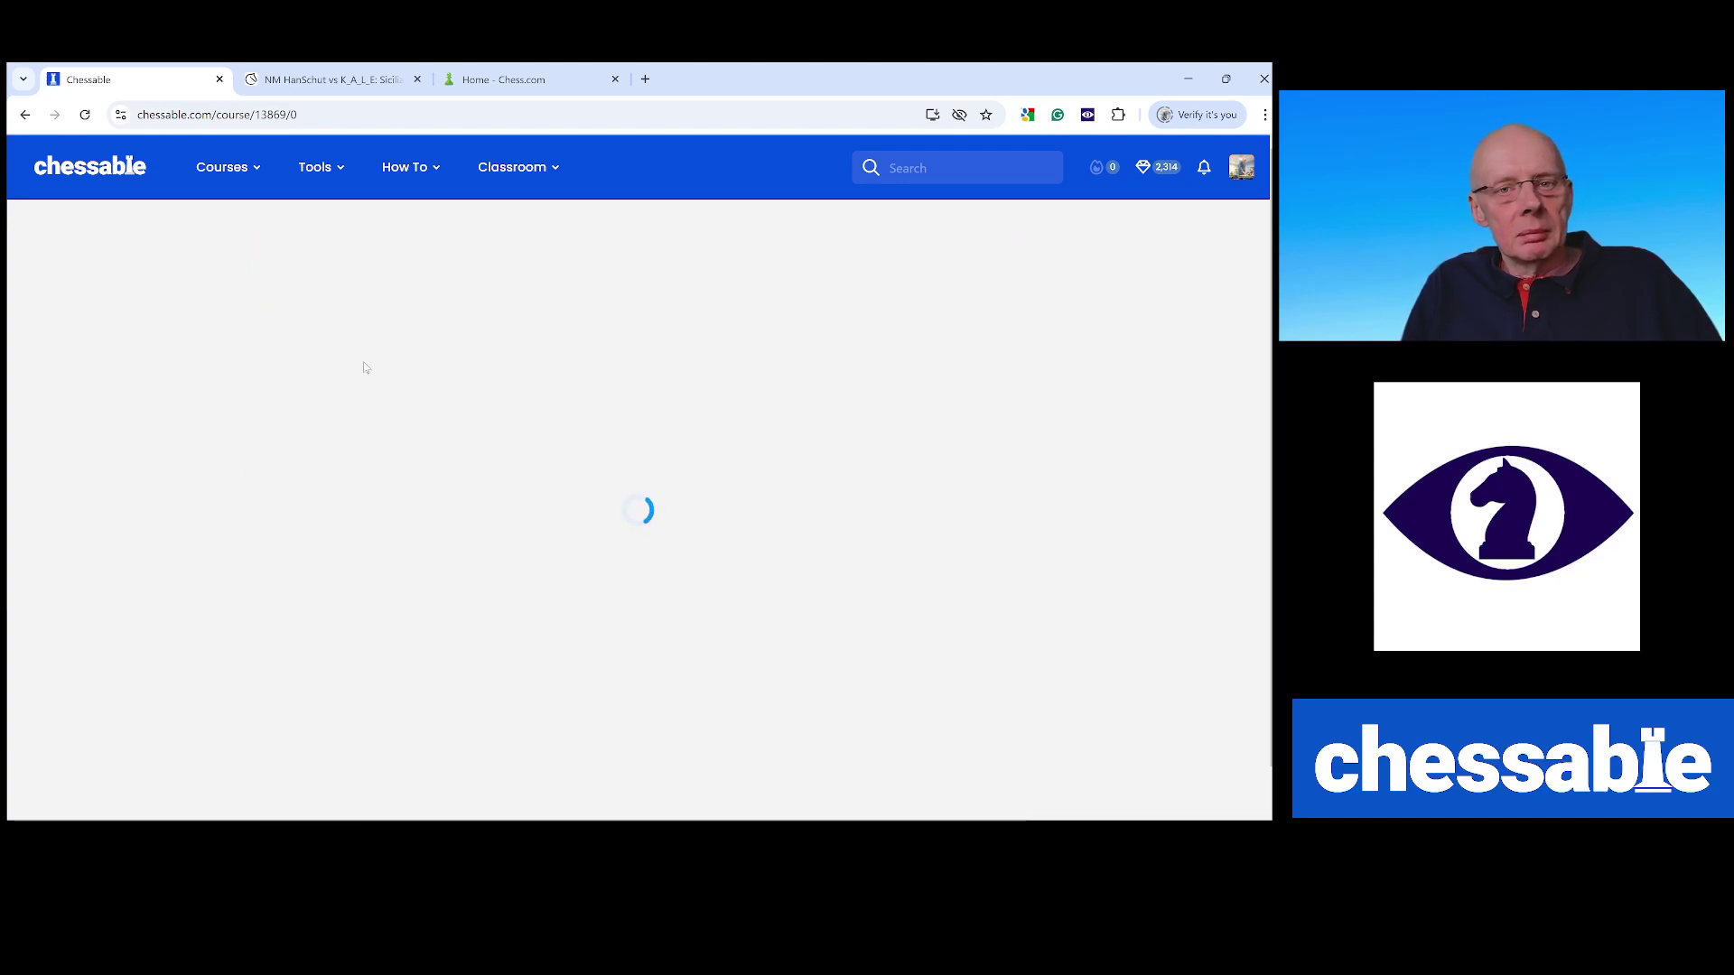
pyautogui.click(383, 604)
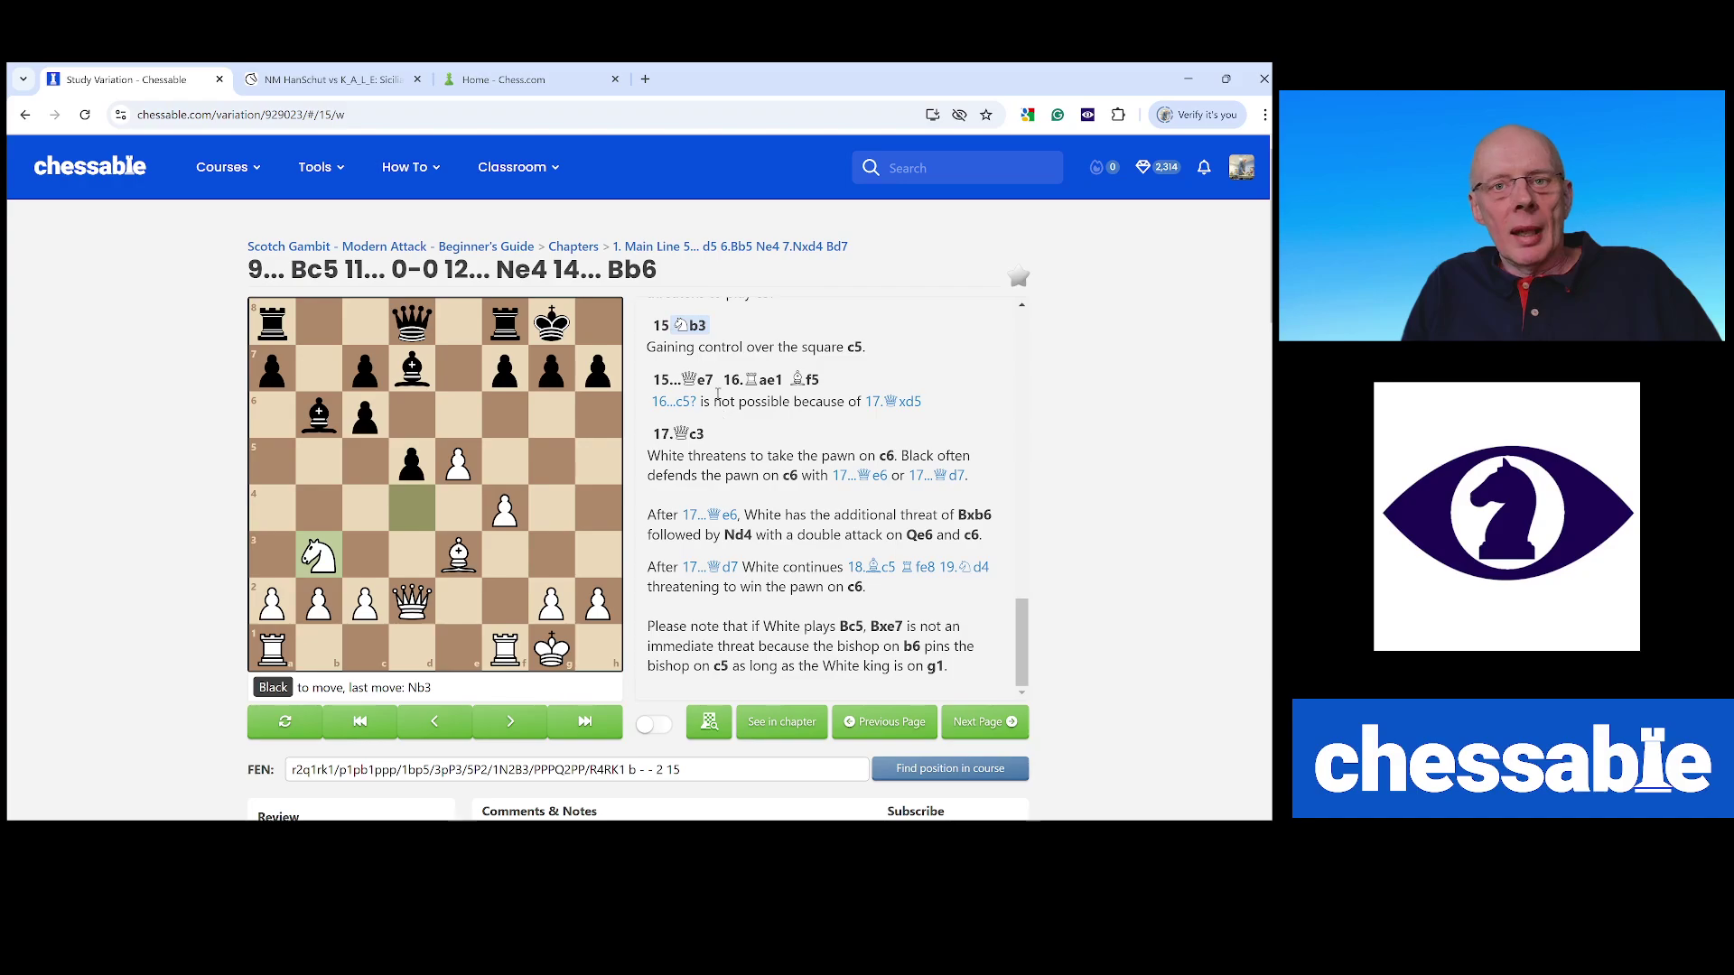
pyautogui.click(738, 334)
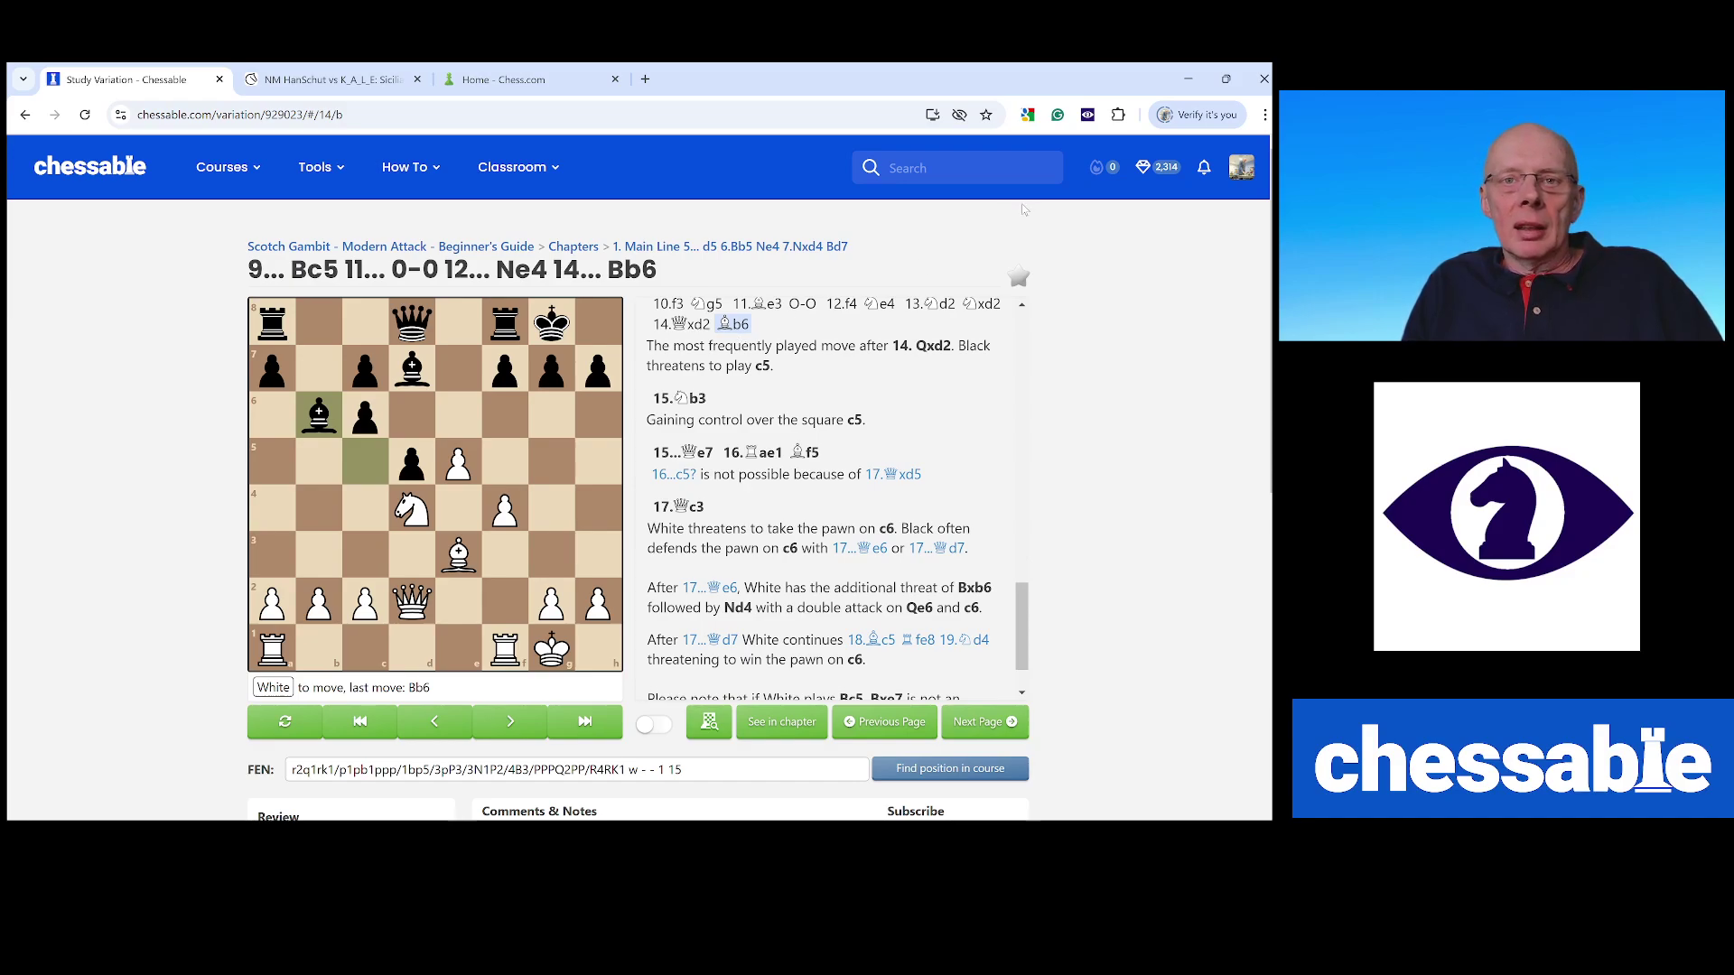
pyautogui.click(1088, 117)
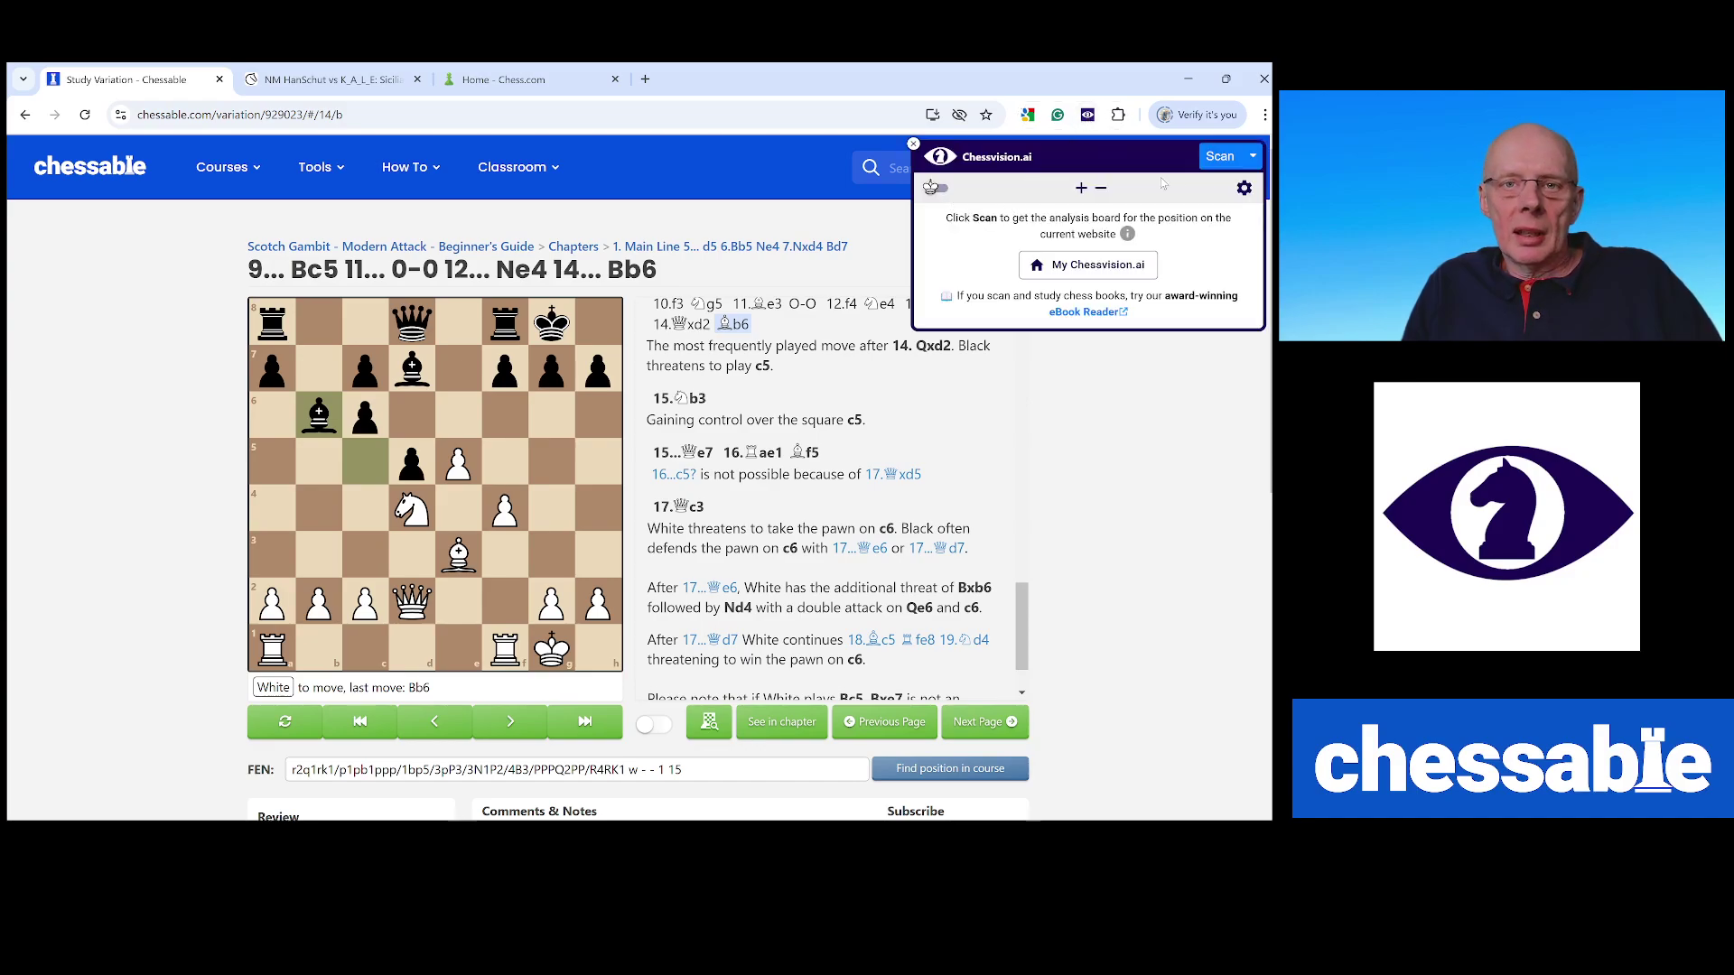
# Step: Scan the board, compare Lichess and Masters database stats, then enlarge the analysis panel
pyautogui.click(1219, 156)
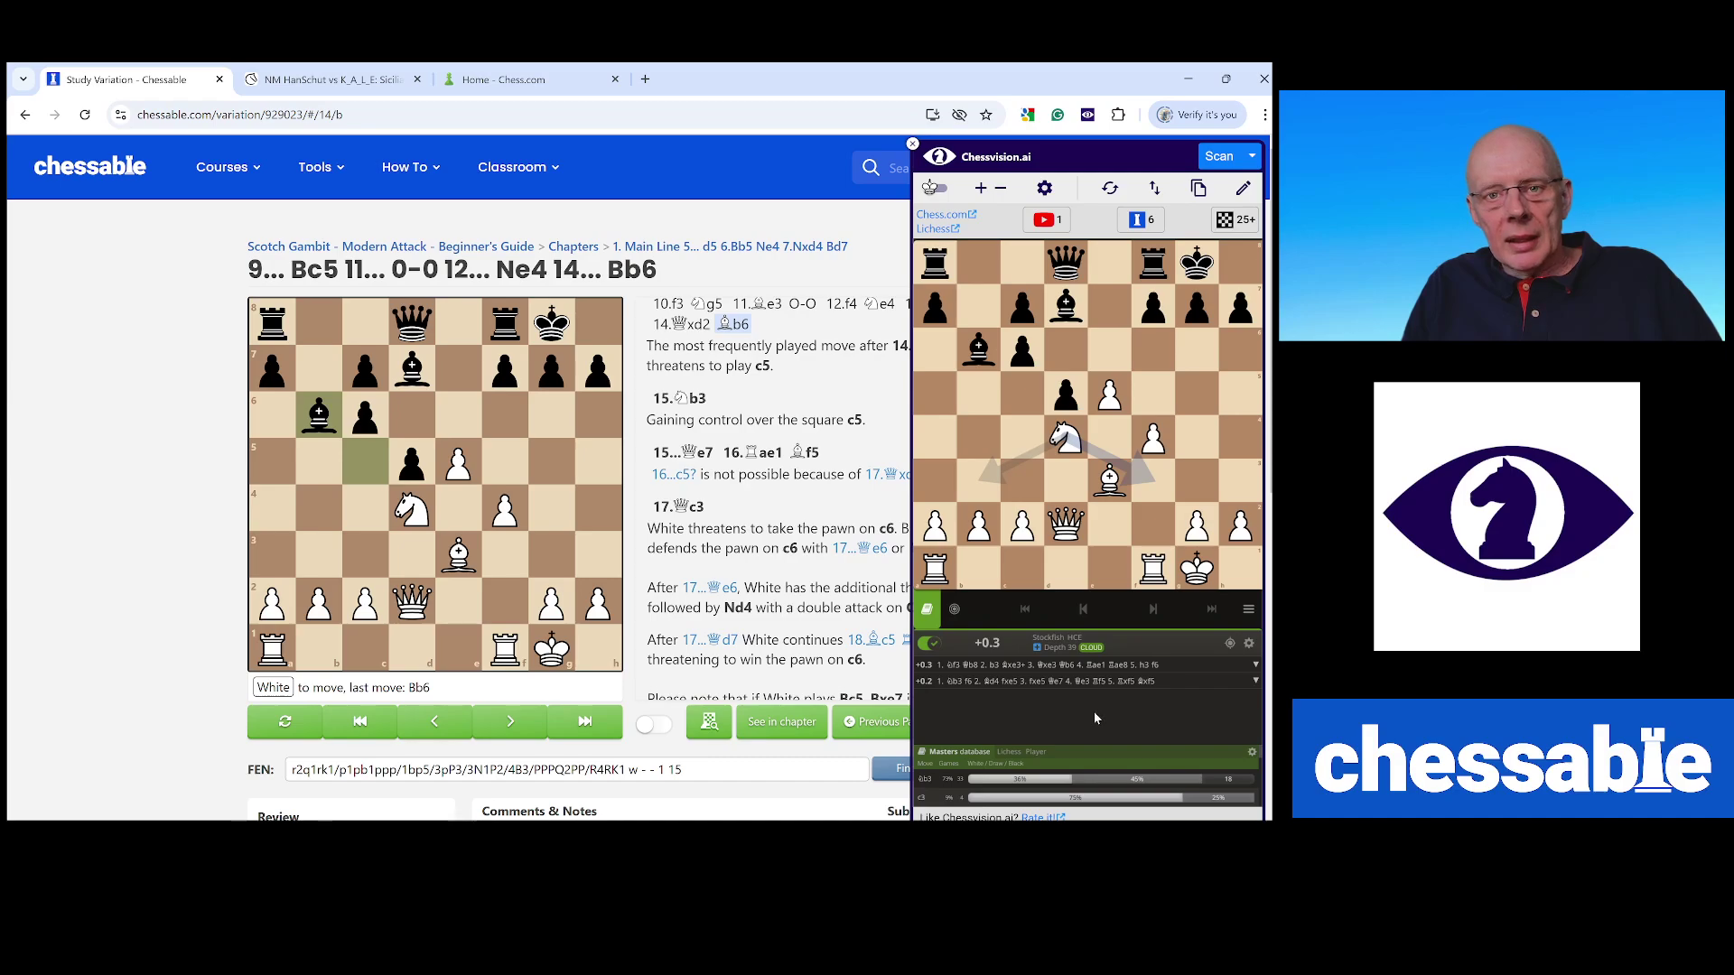
pyautogui.click(1006, 754)
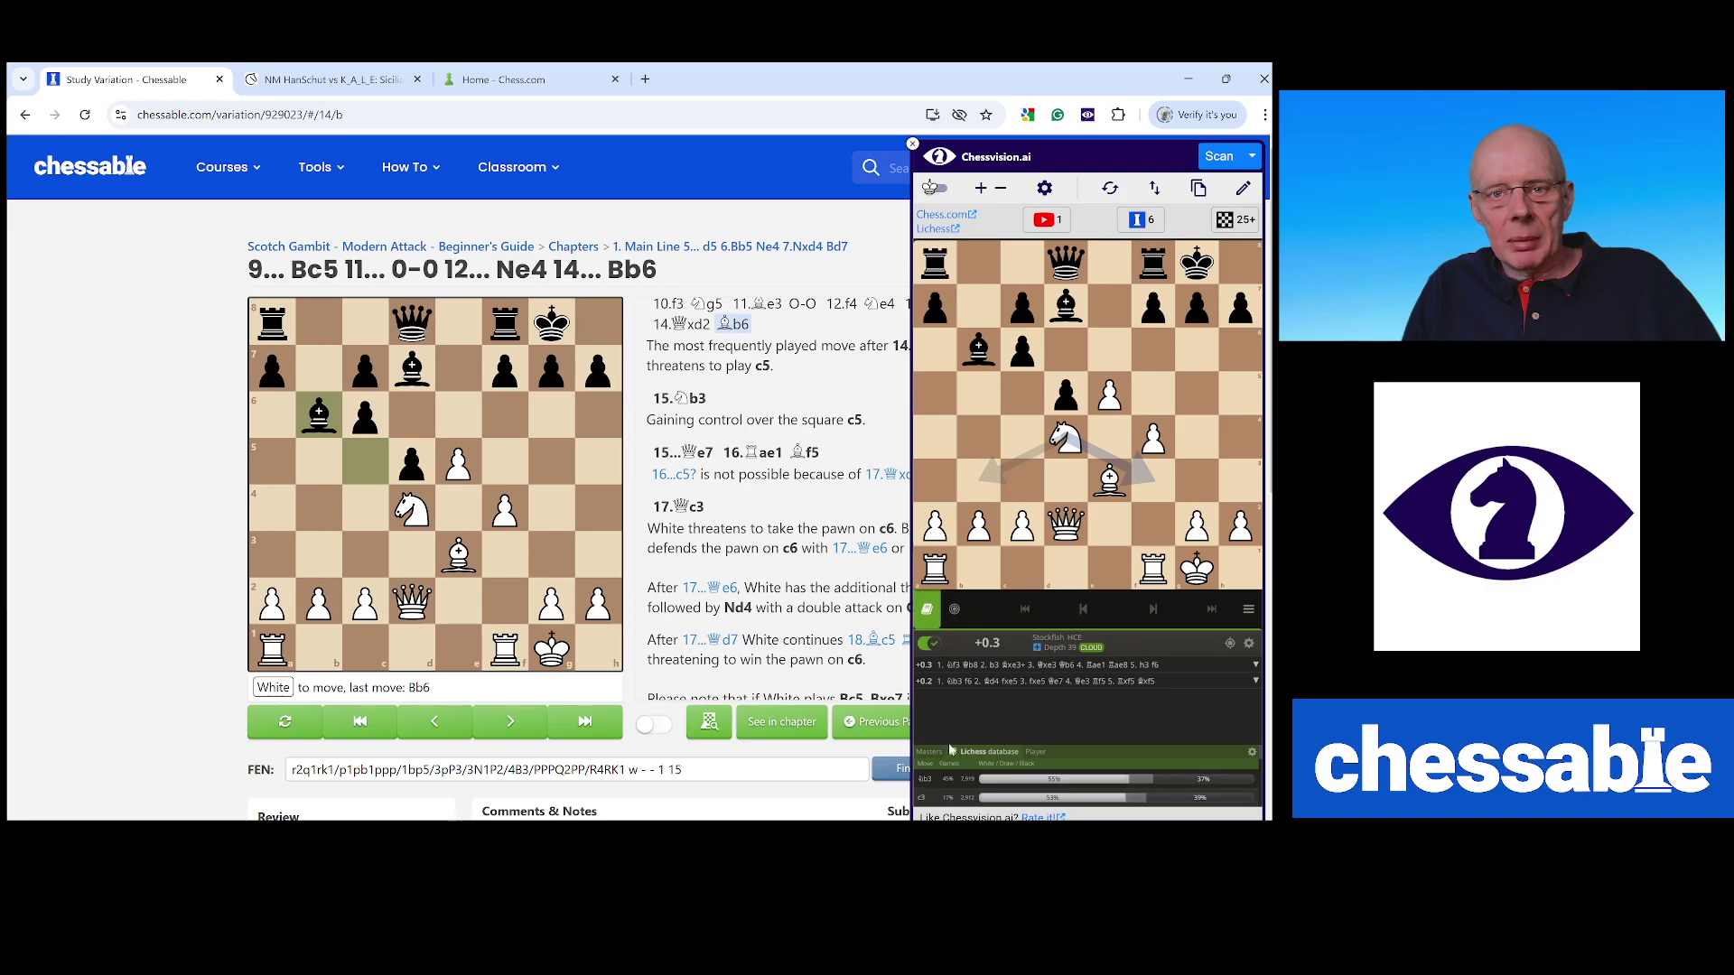
pyautogui.click(1248, 751)
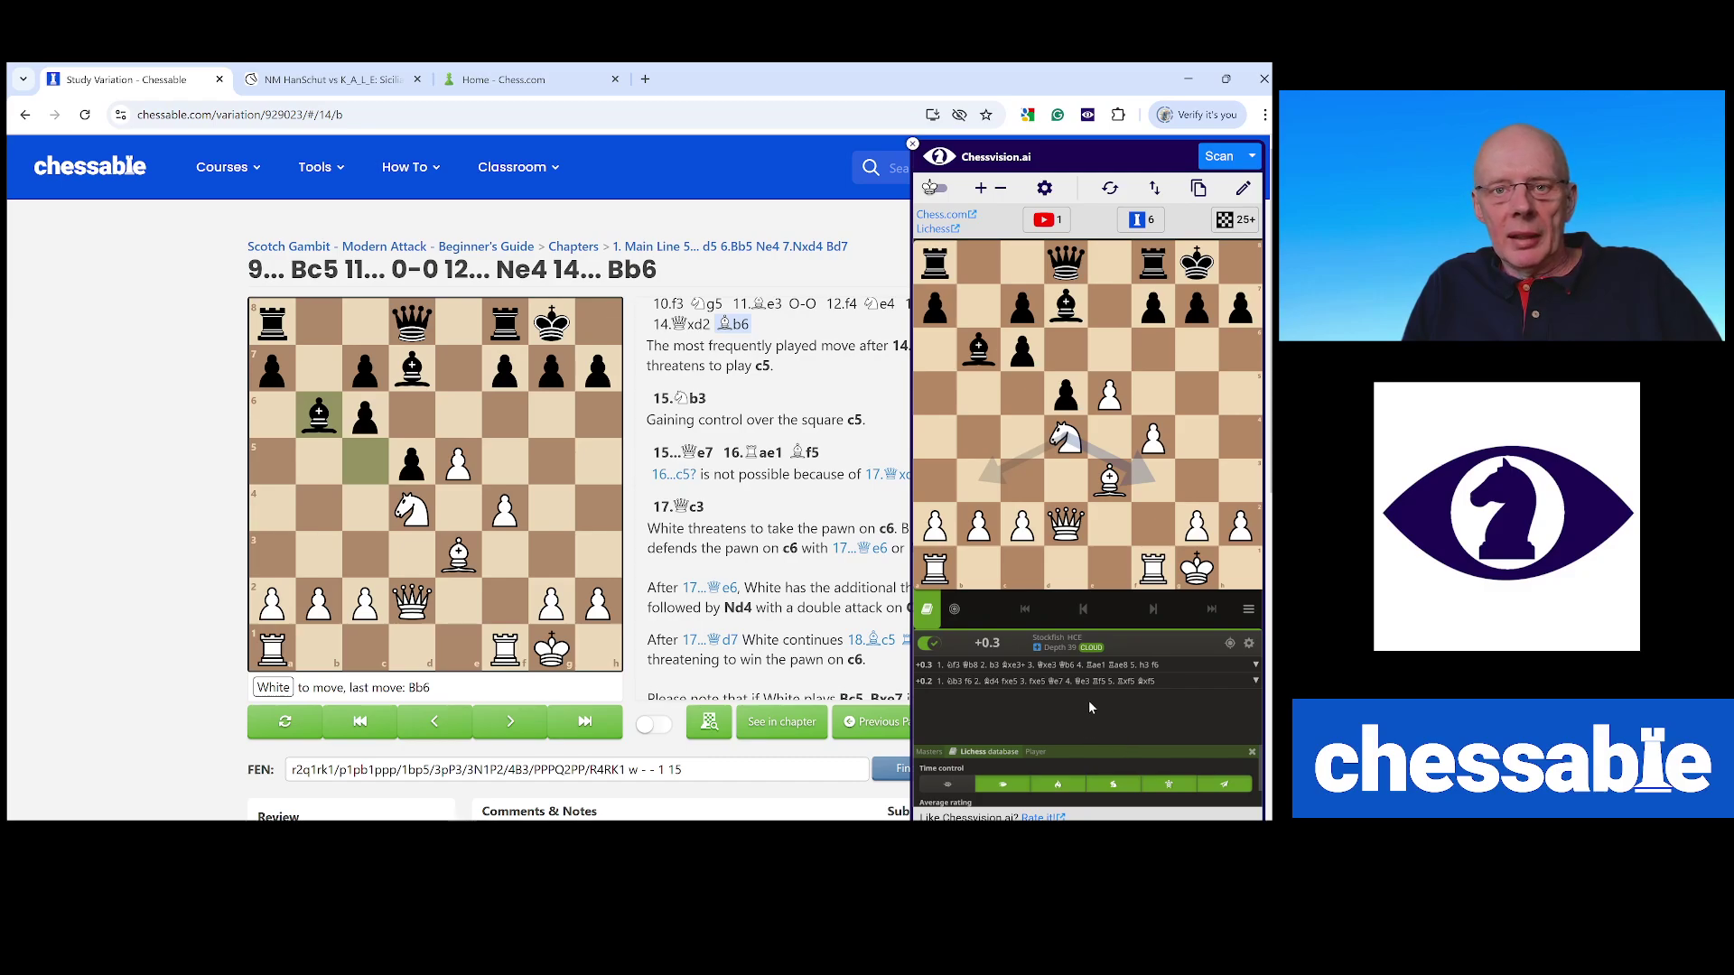
pyautogui.click(931, 753)
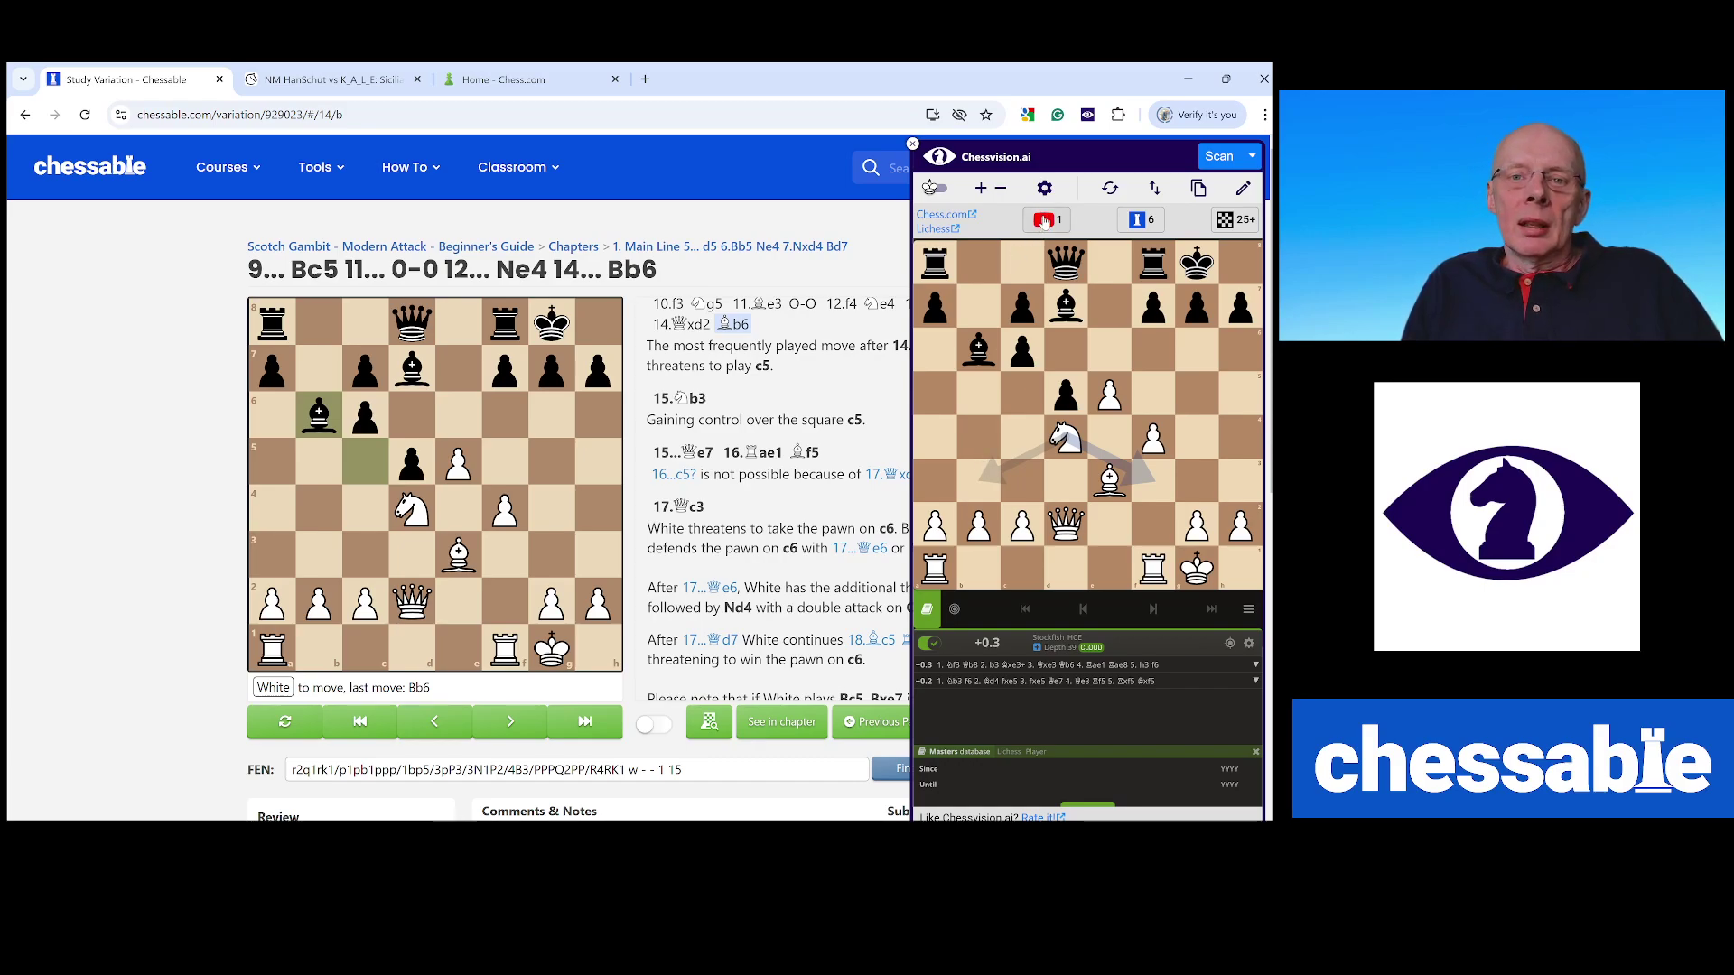
pyautogui.click(980, 188)
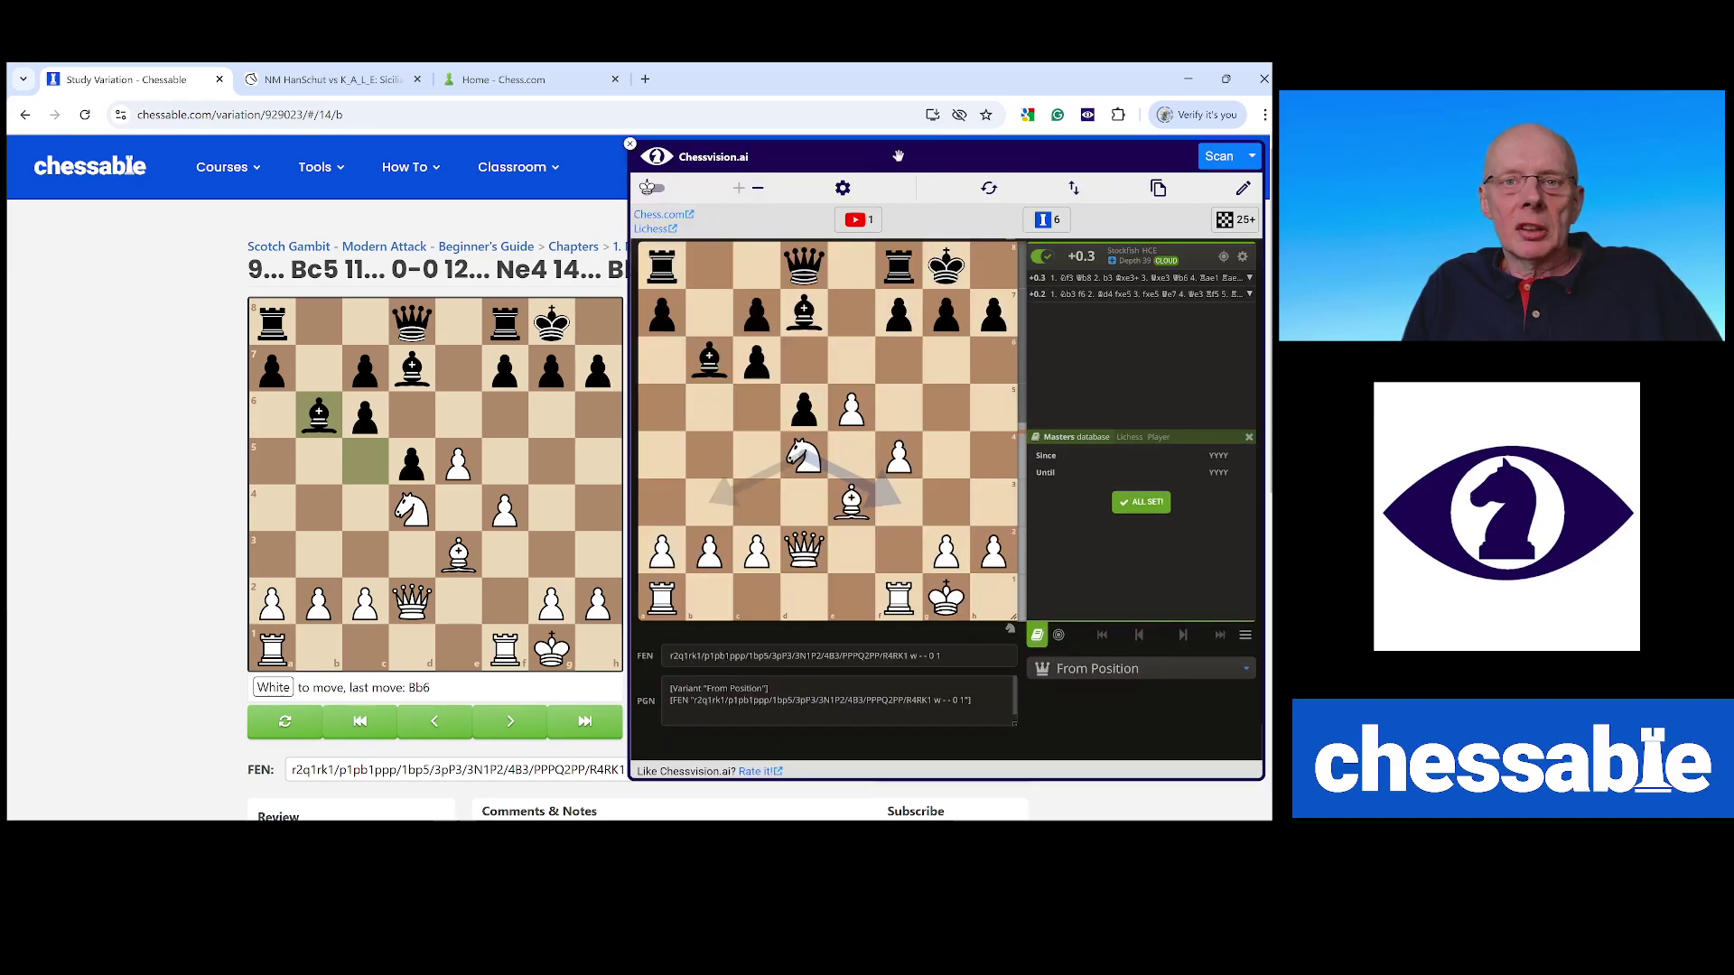
pyautogui.click(853, 222)
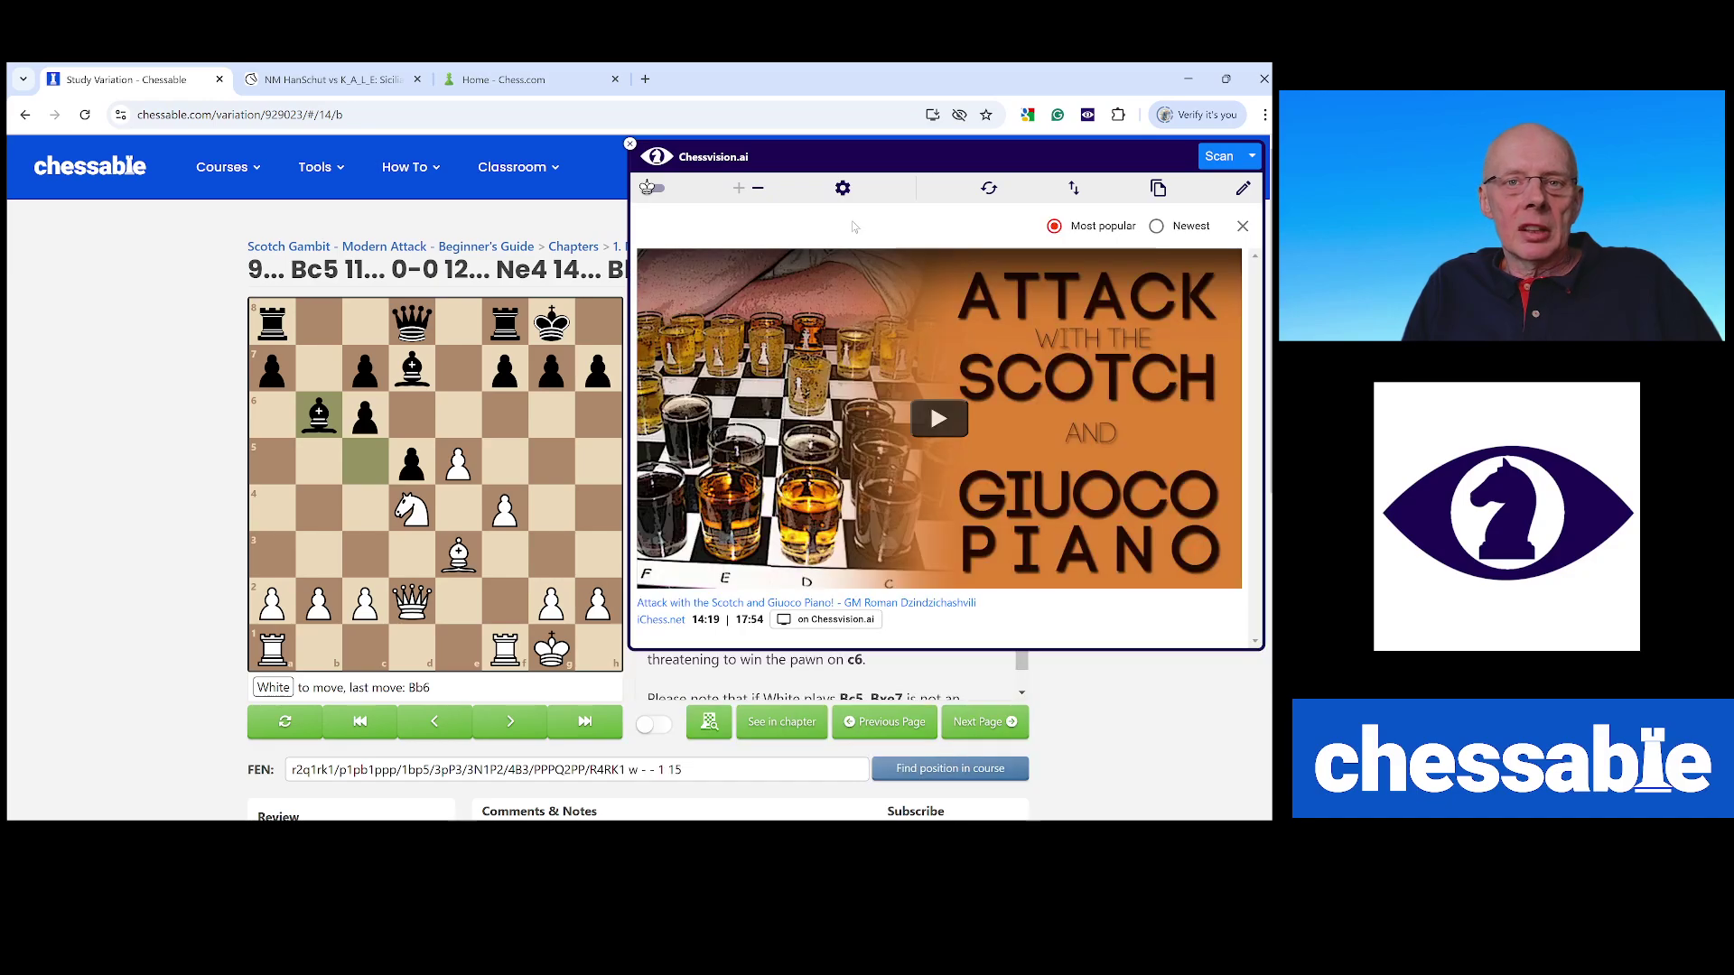
pyautogui.click(938, 421)
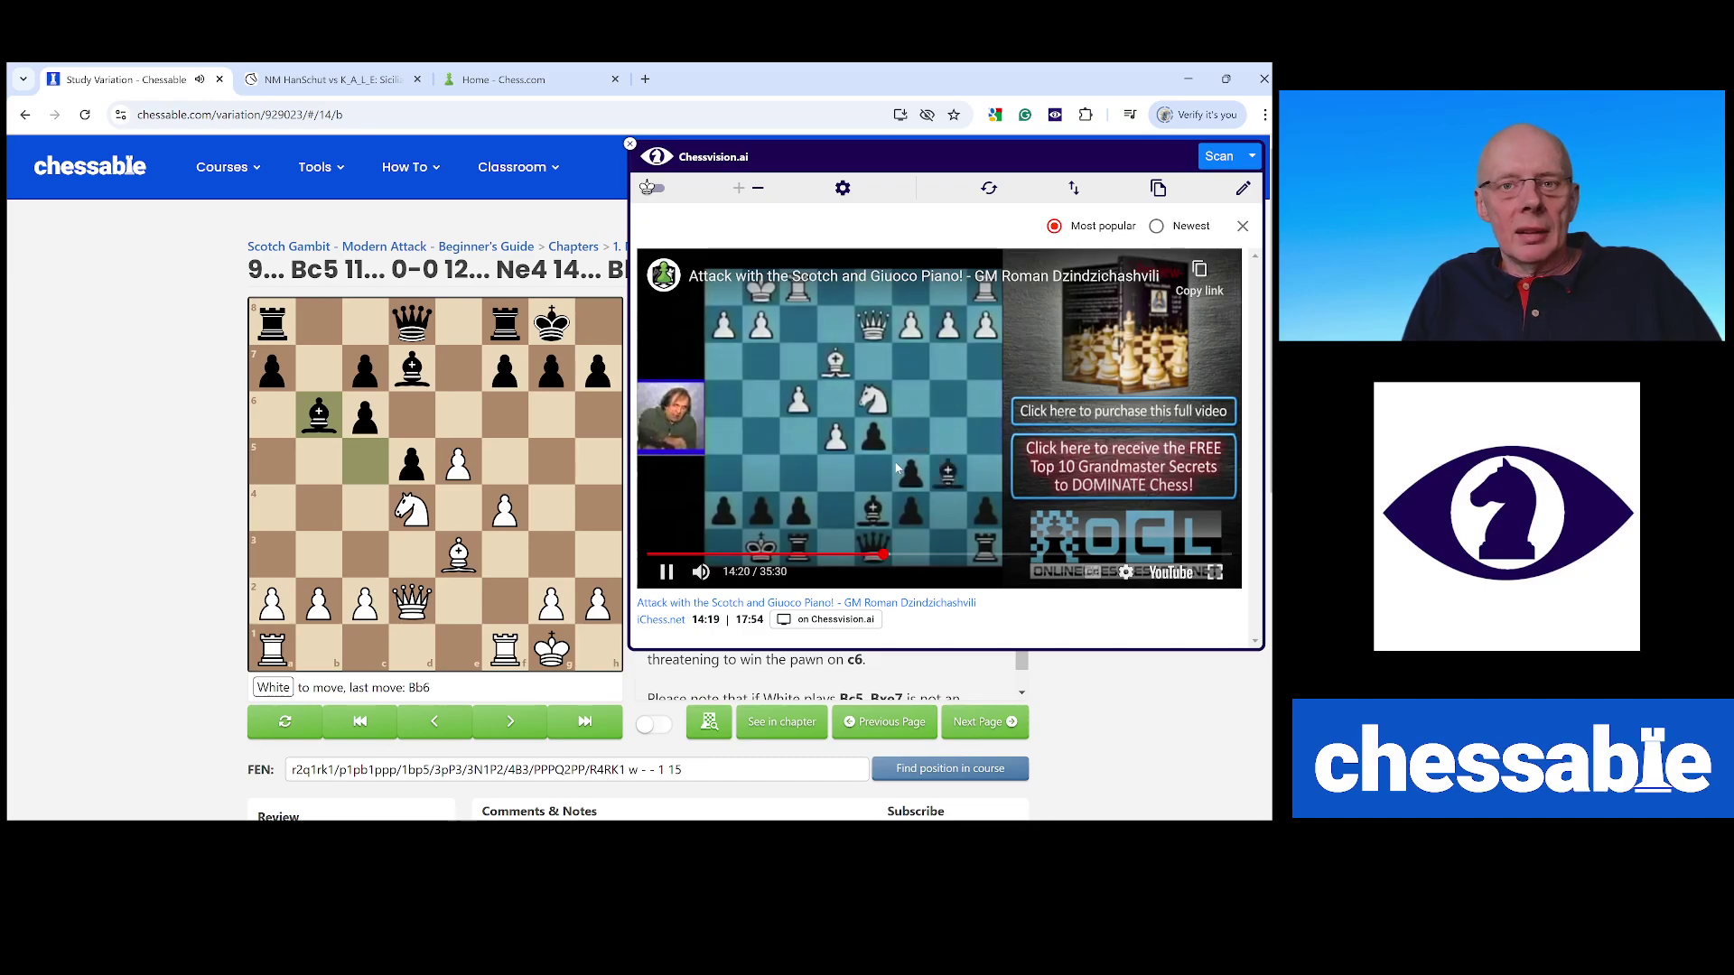
pyautogui.click(701, 573)
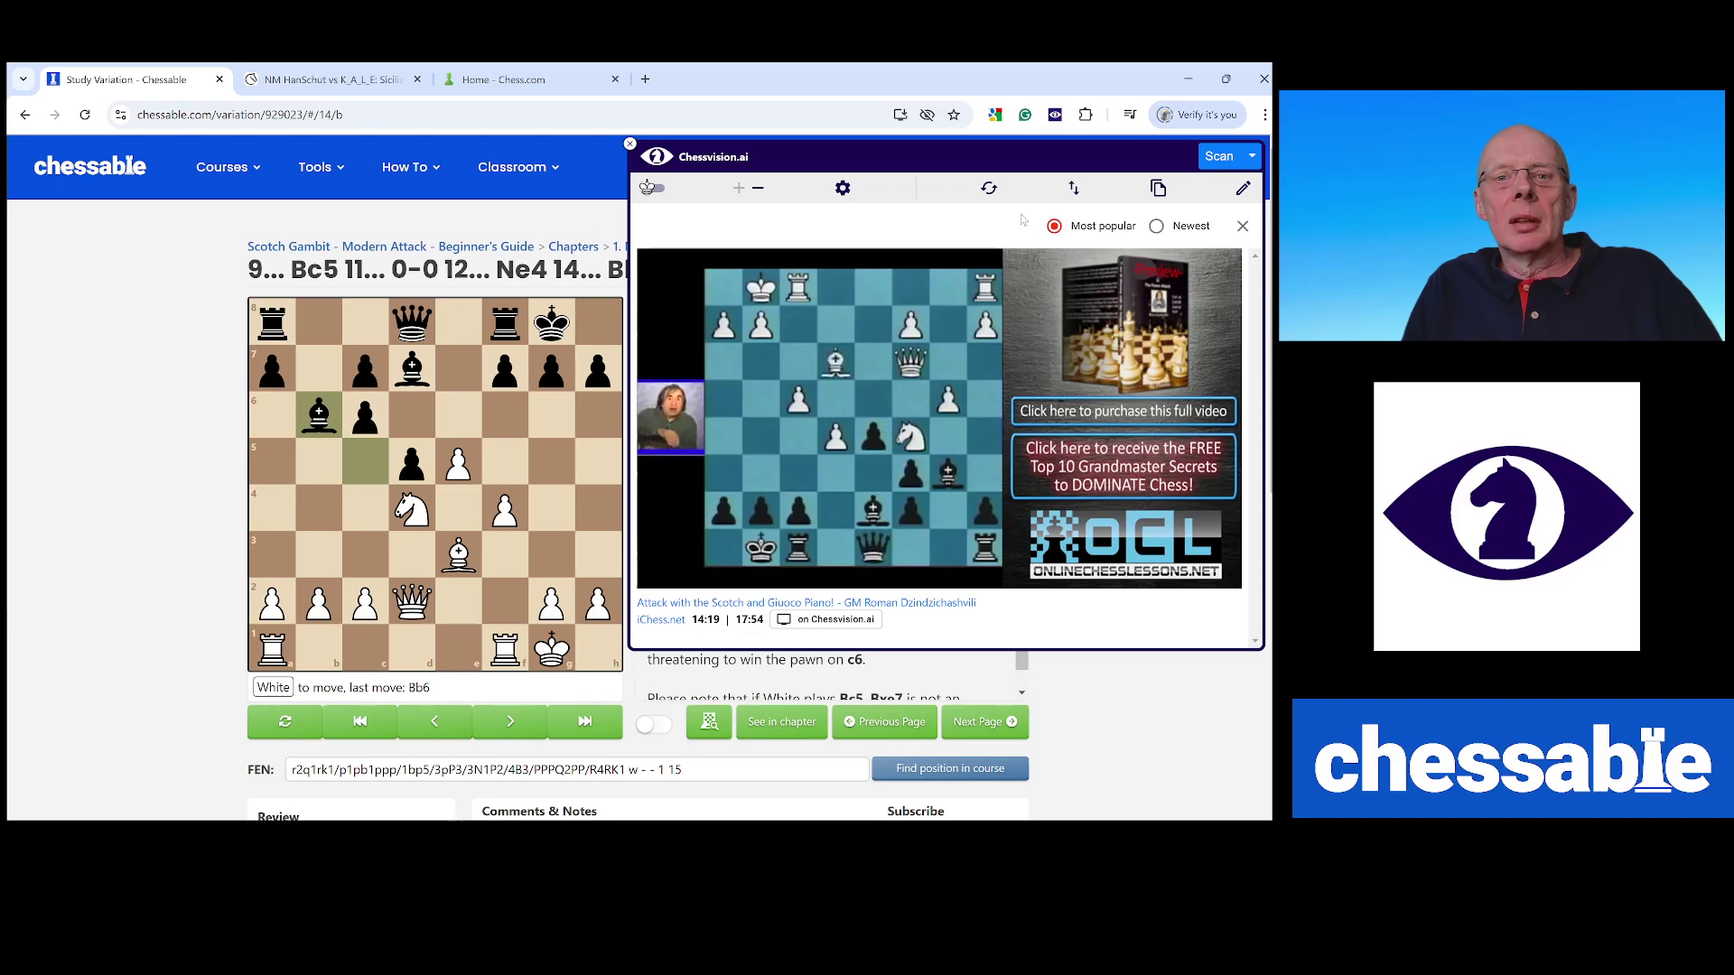
pyautogui.click(1243, 226)
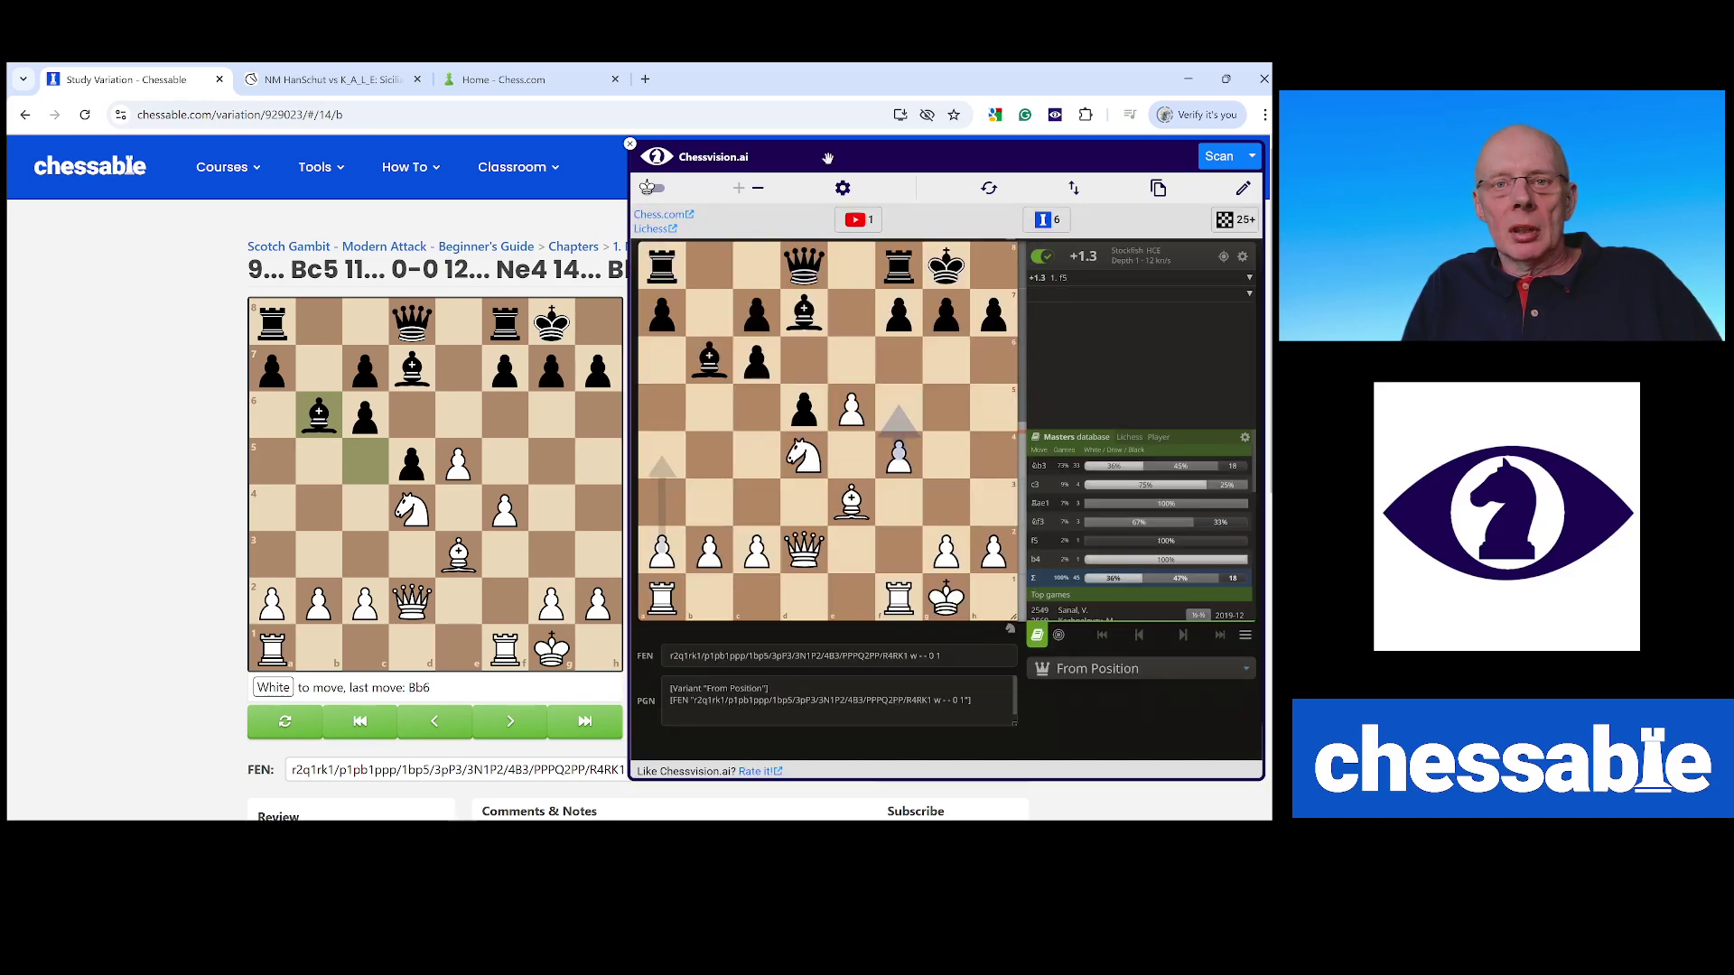
# Step: Shrink the analysis panel to compact size and open the 6 matching Chessable courses
pyautogui.click(759, 190)
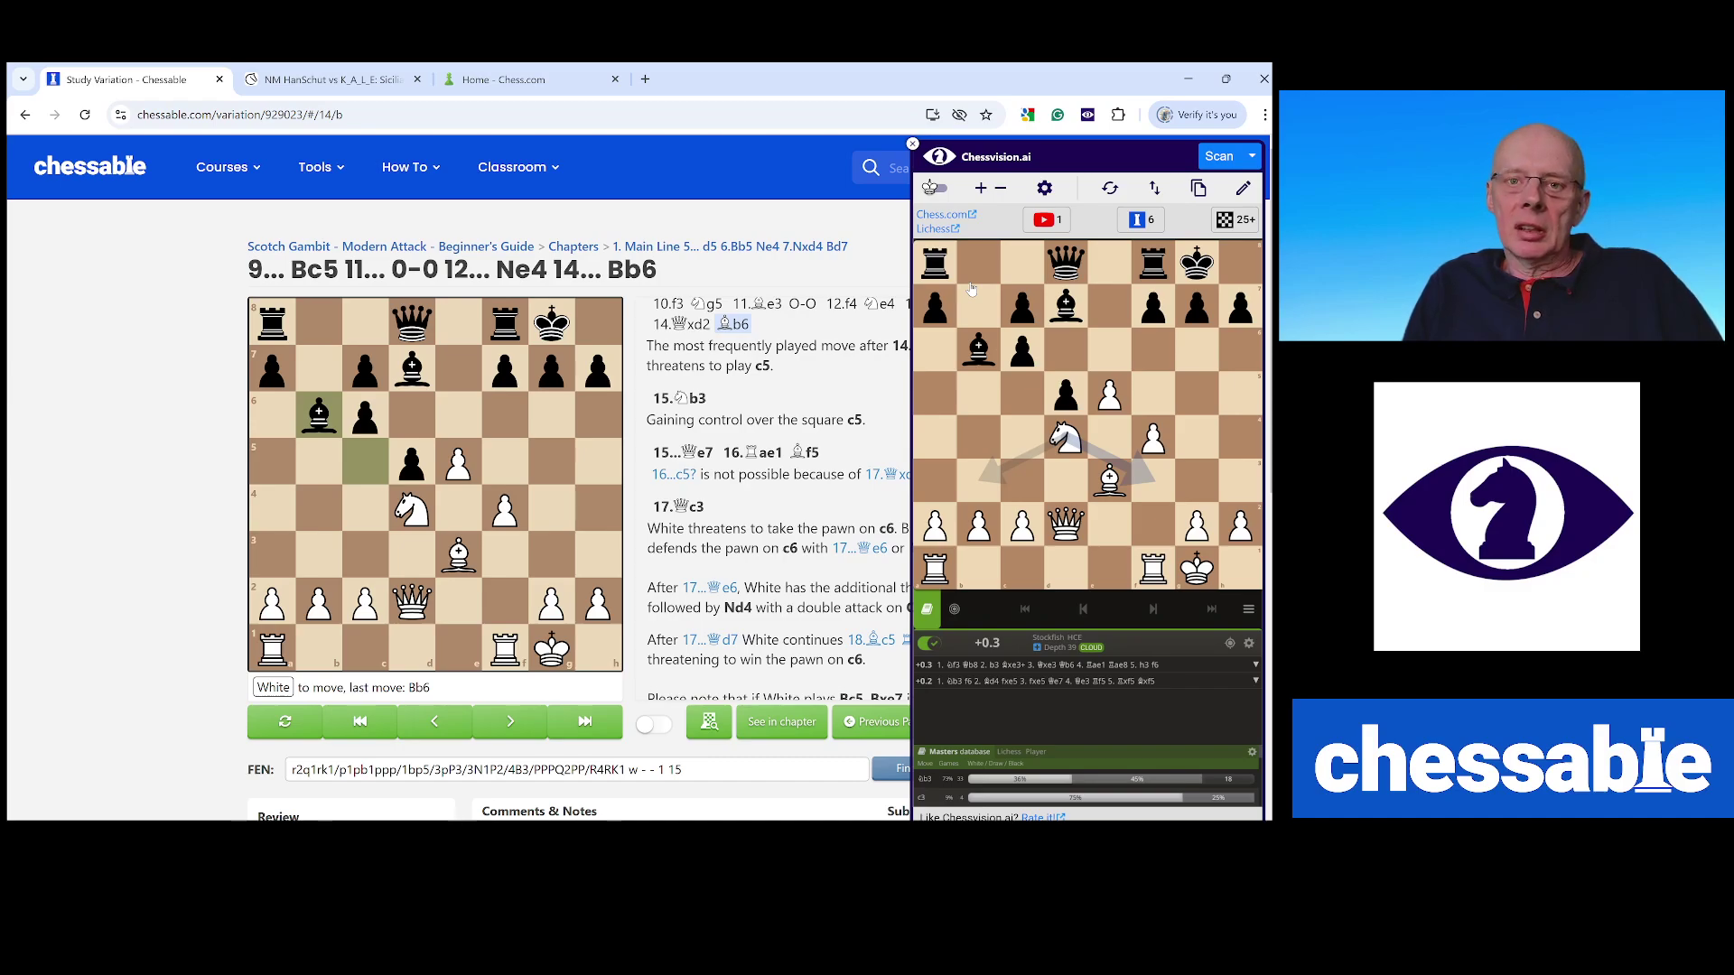
pyautogui.click(1137, 223)
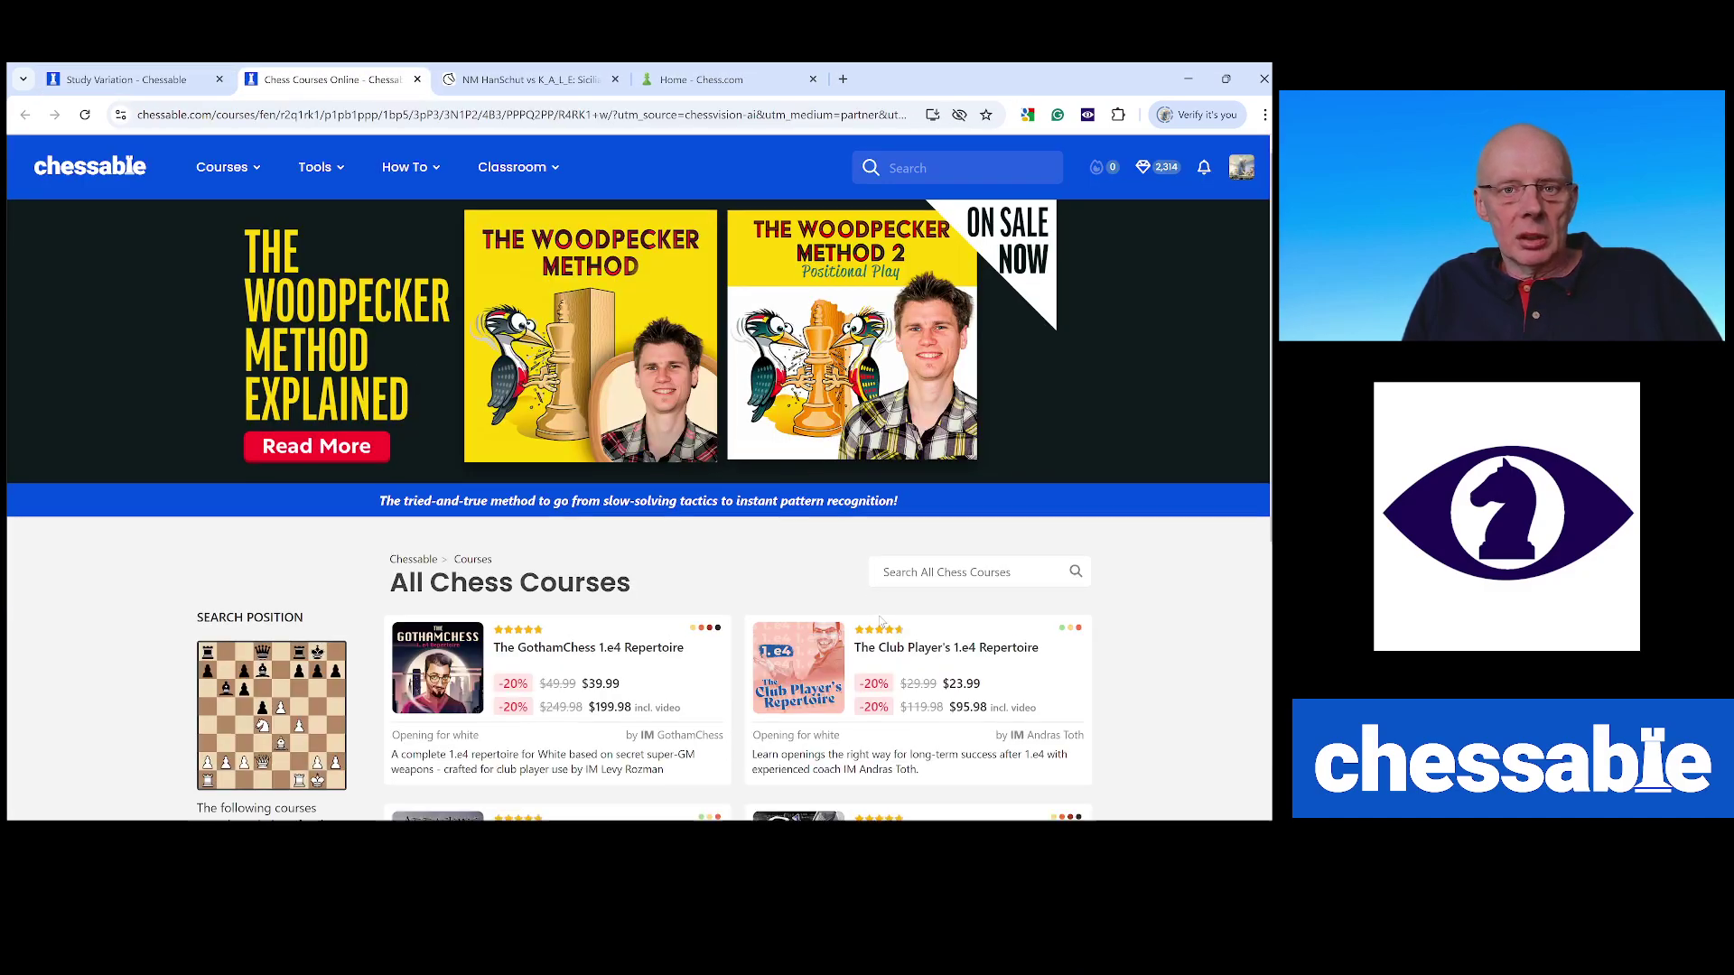
# Step: Browse the six Chessable courses containing the position, then close that courses tab
pyautogui.scroll(-3, 872, 615)
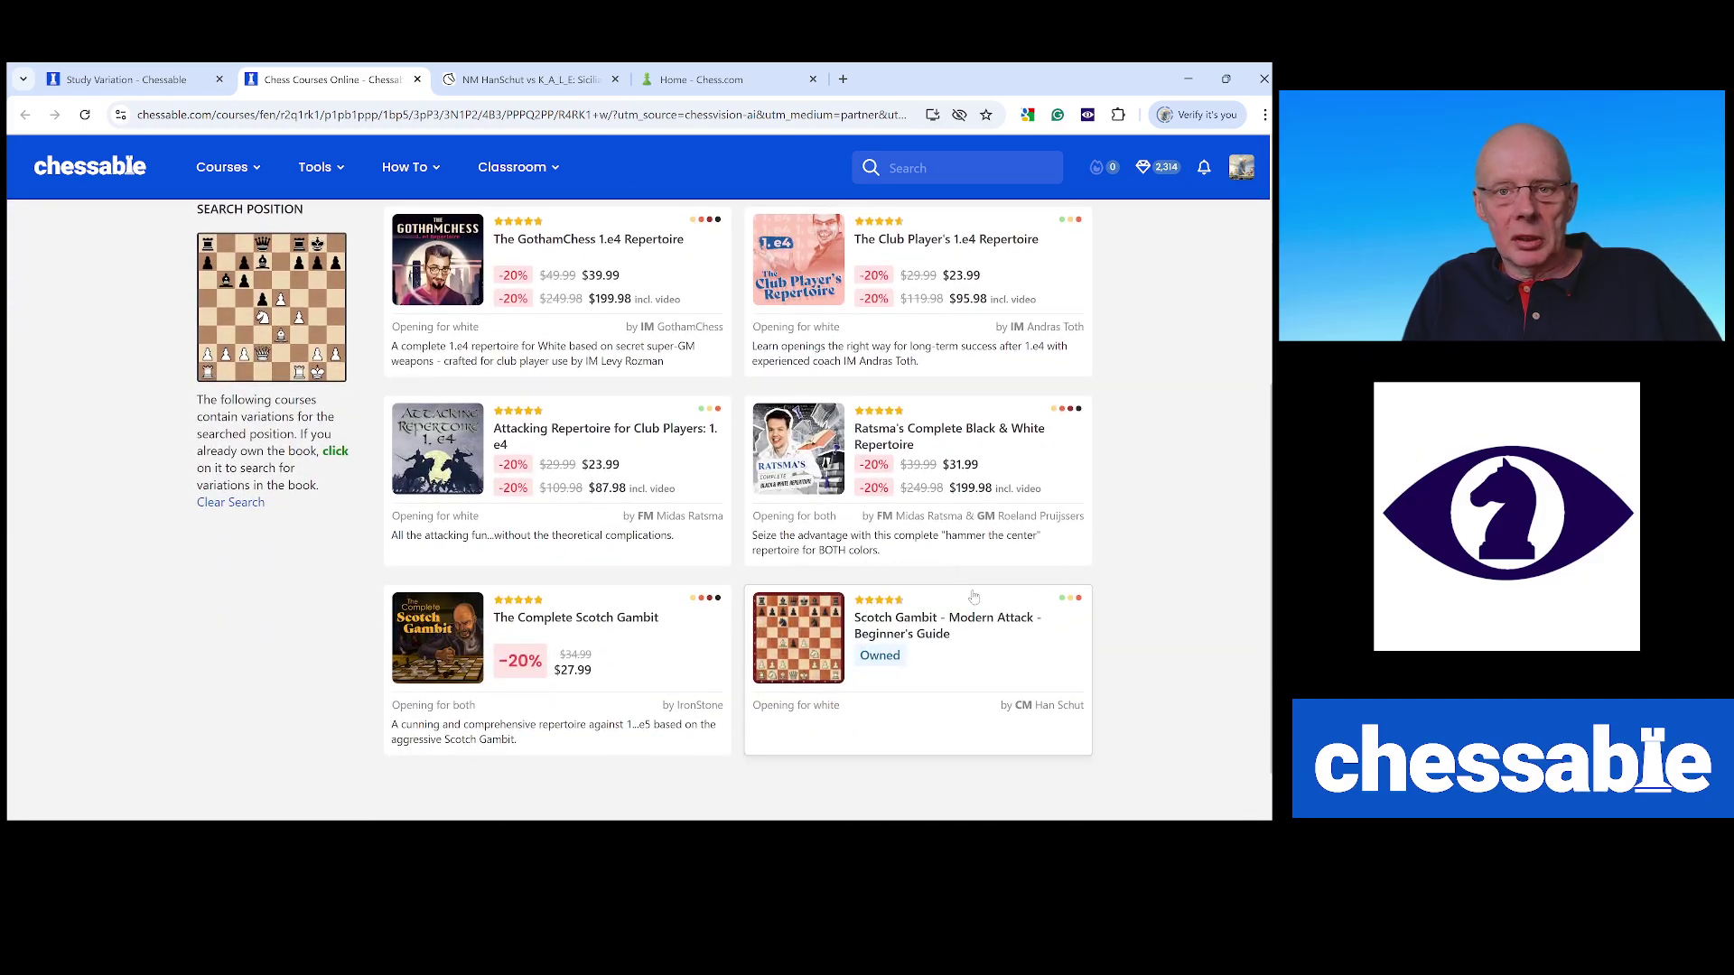
pyautogui.scroll(1, 939, 593)
pyautogui.scroll(2, 612, 401)
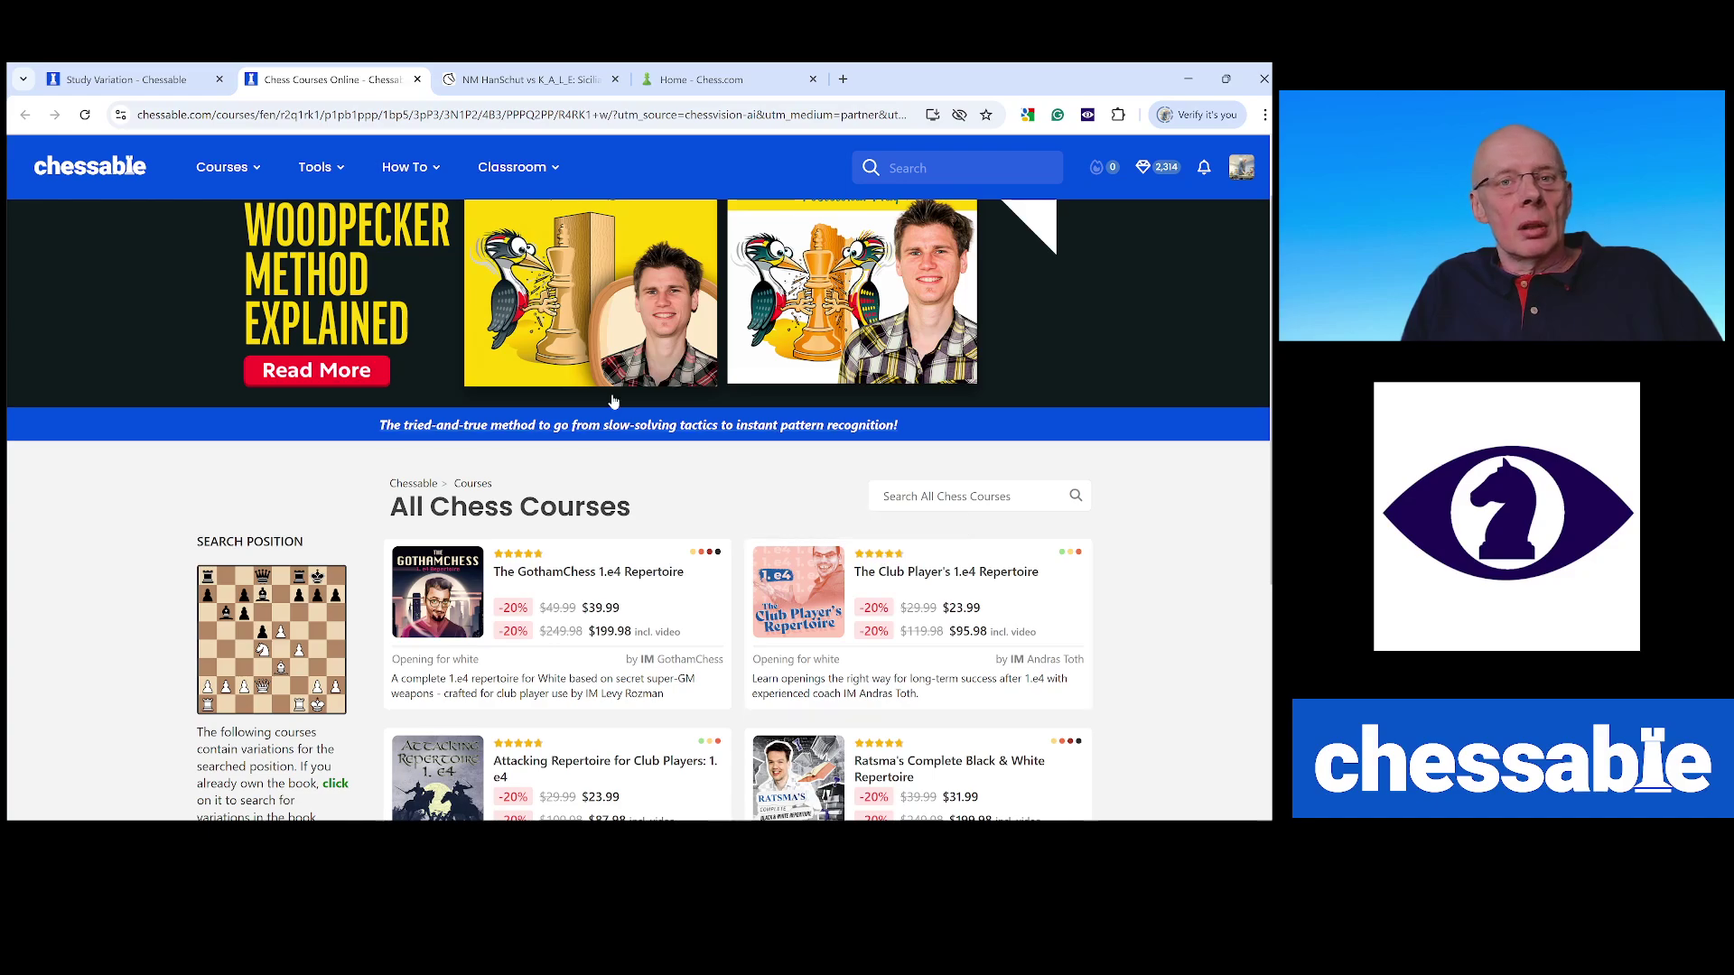
pyautogui.click(417, 80)
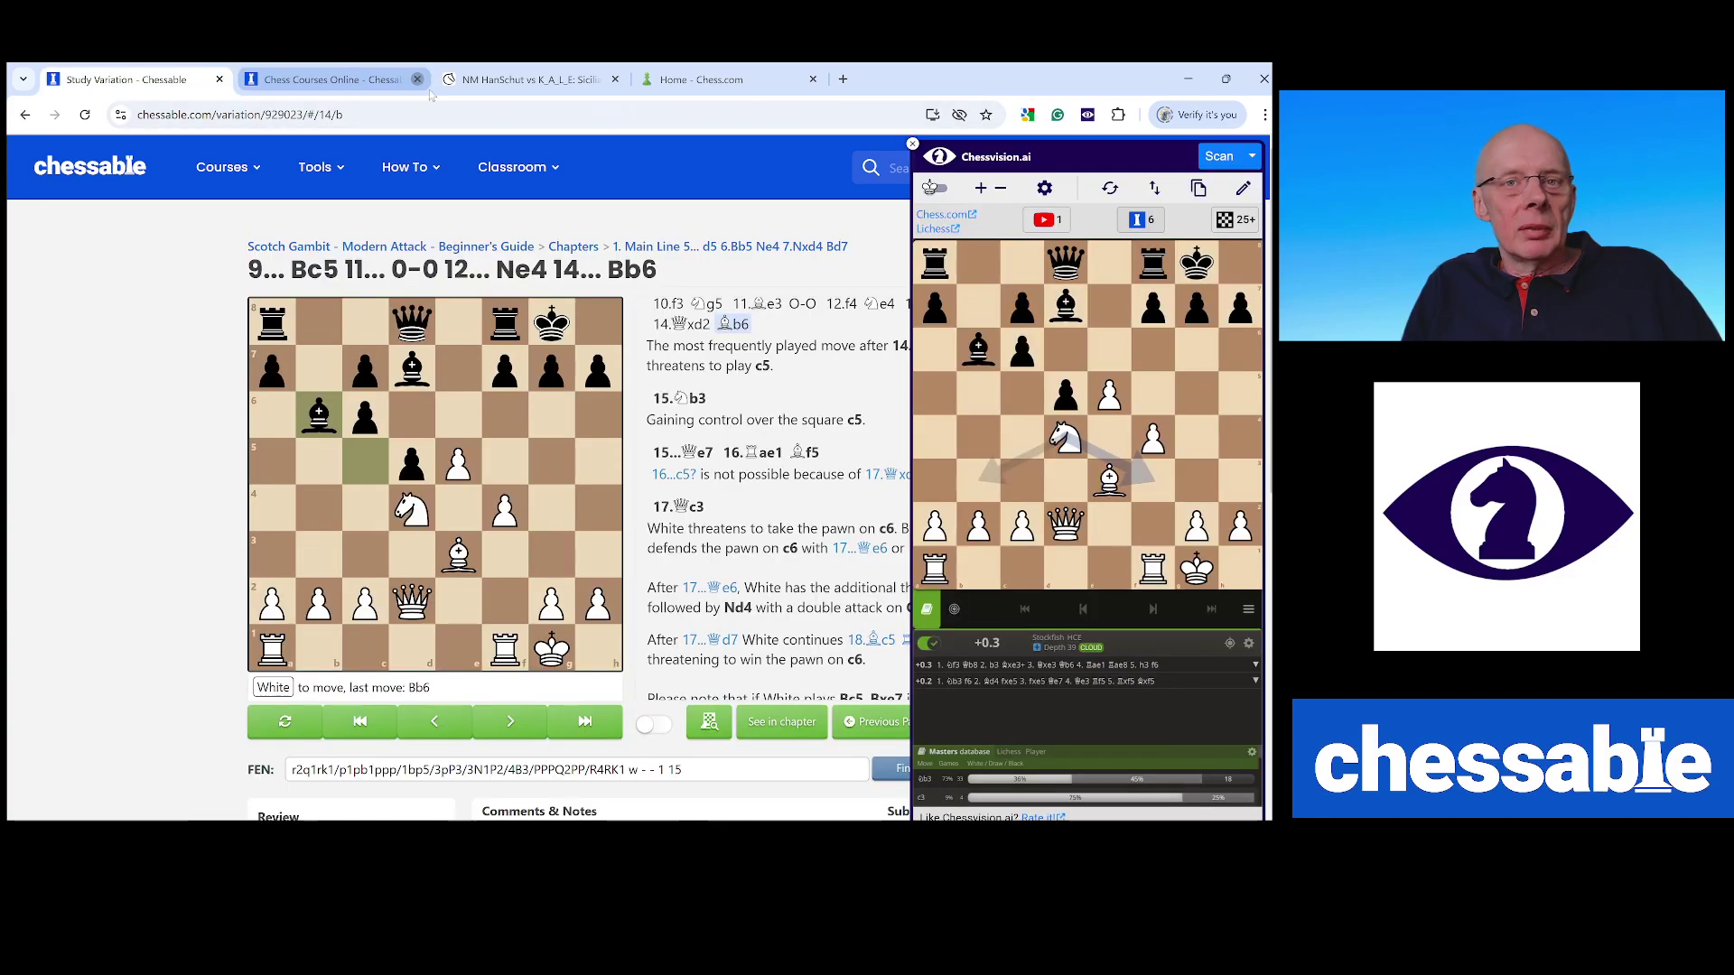
# Step: Search Chess.com's games for this position filtered to 2400 rating, then close the results
pyautogui.click(1224, 219)
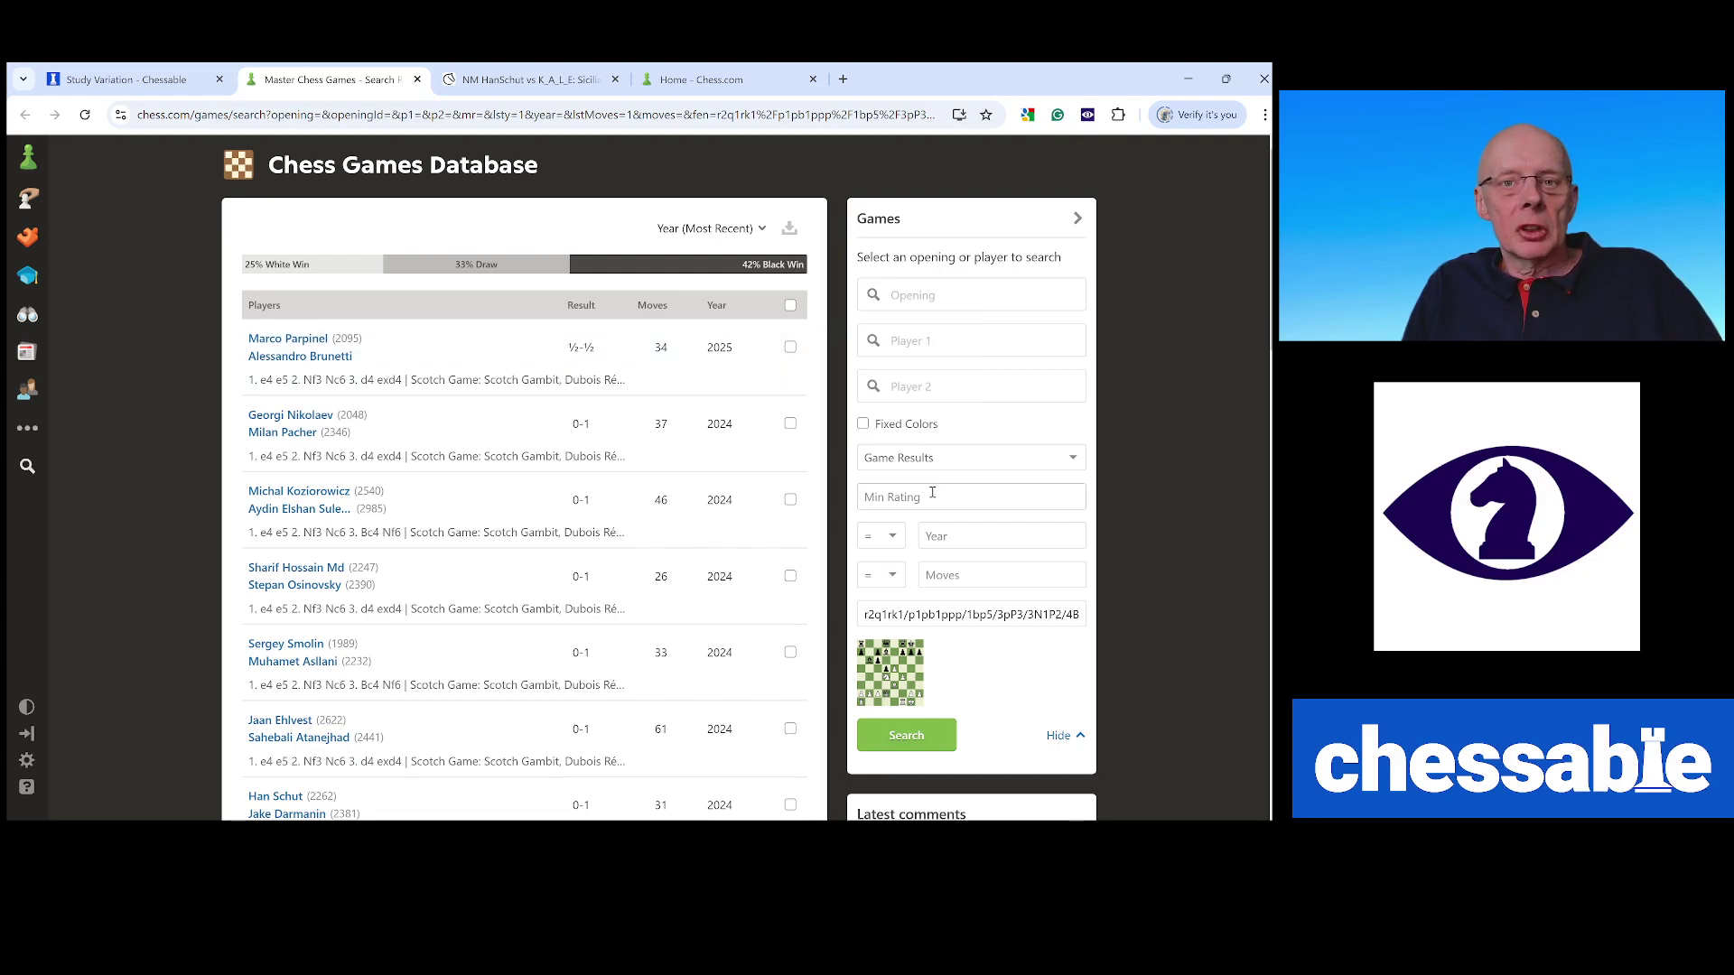
pyautogui.write('2400')
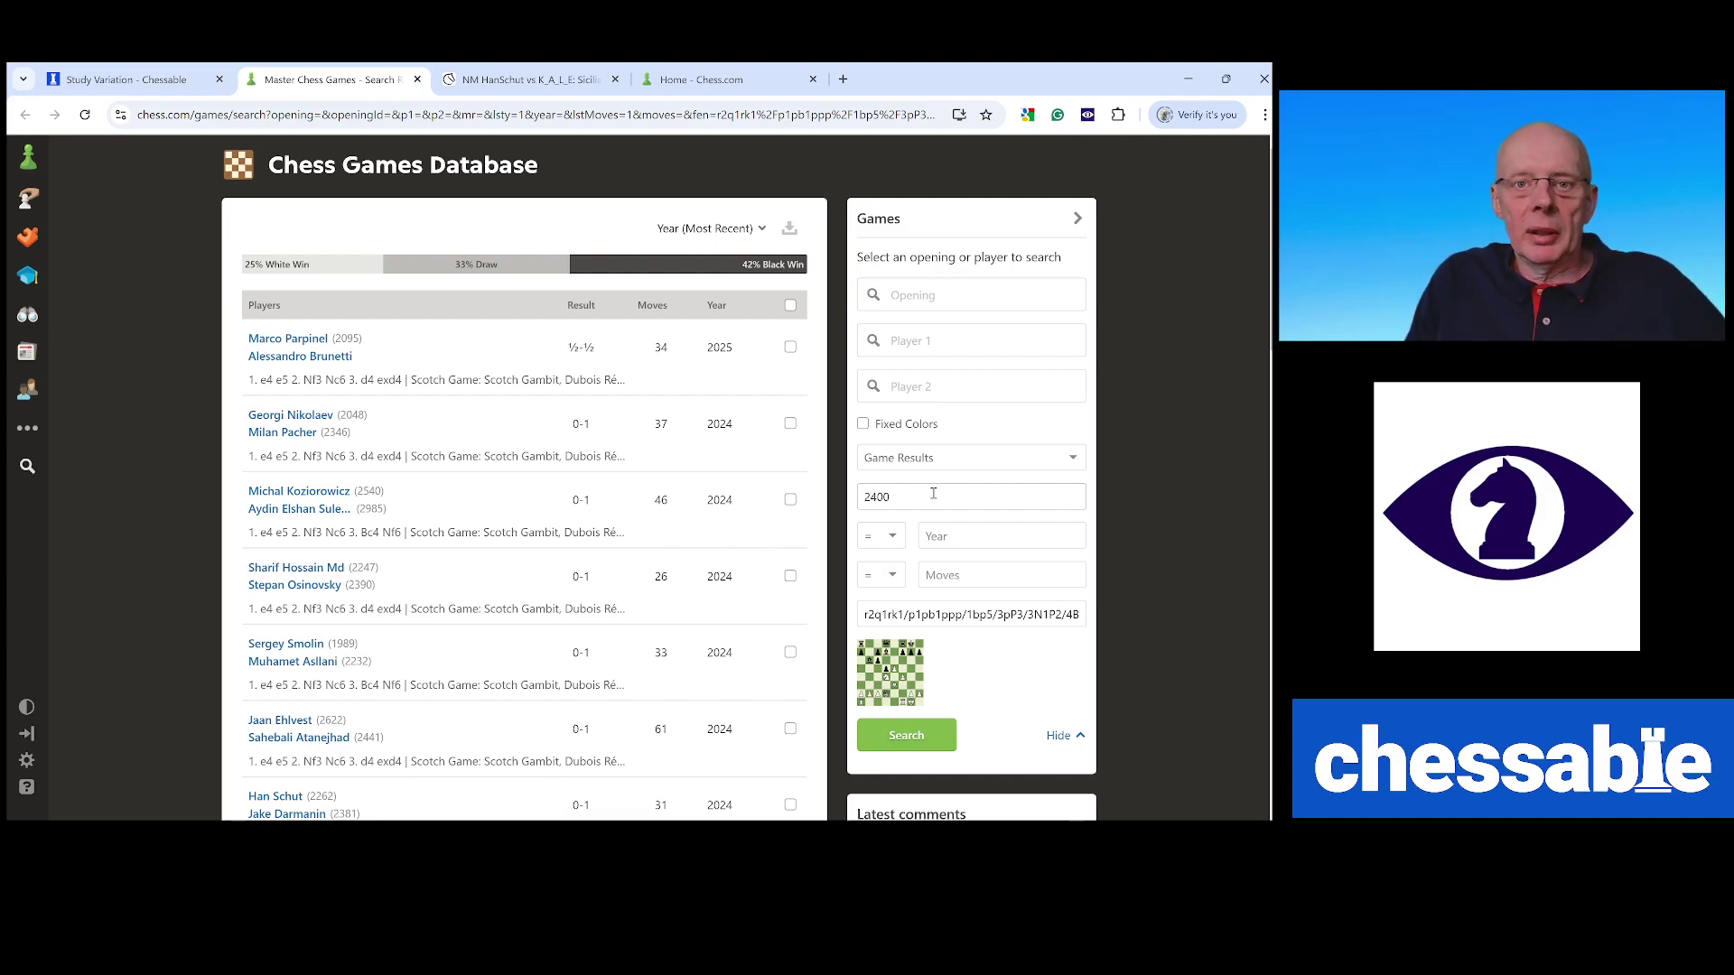
pyautogui.click(916, 736)
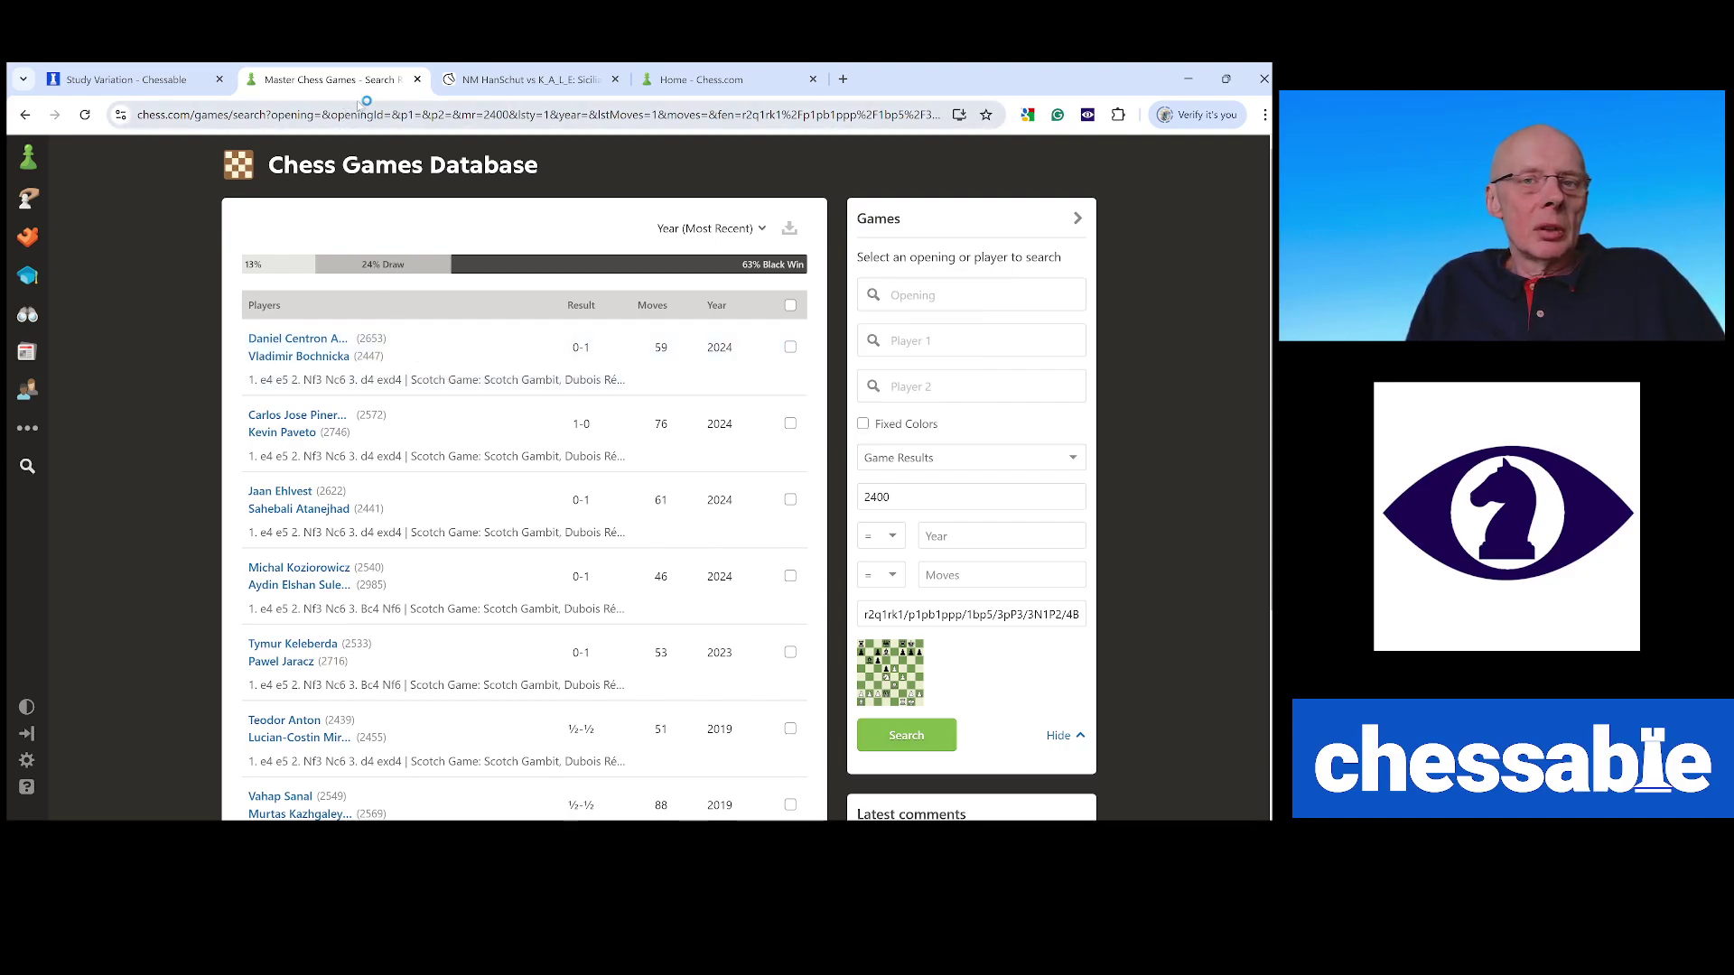
pyautogui.click(416, 79)
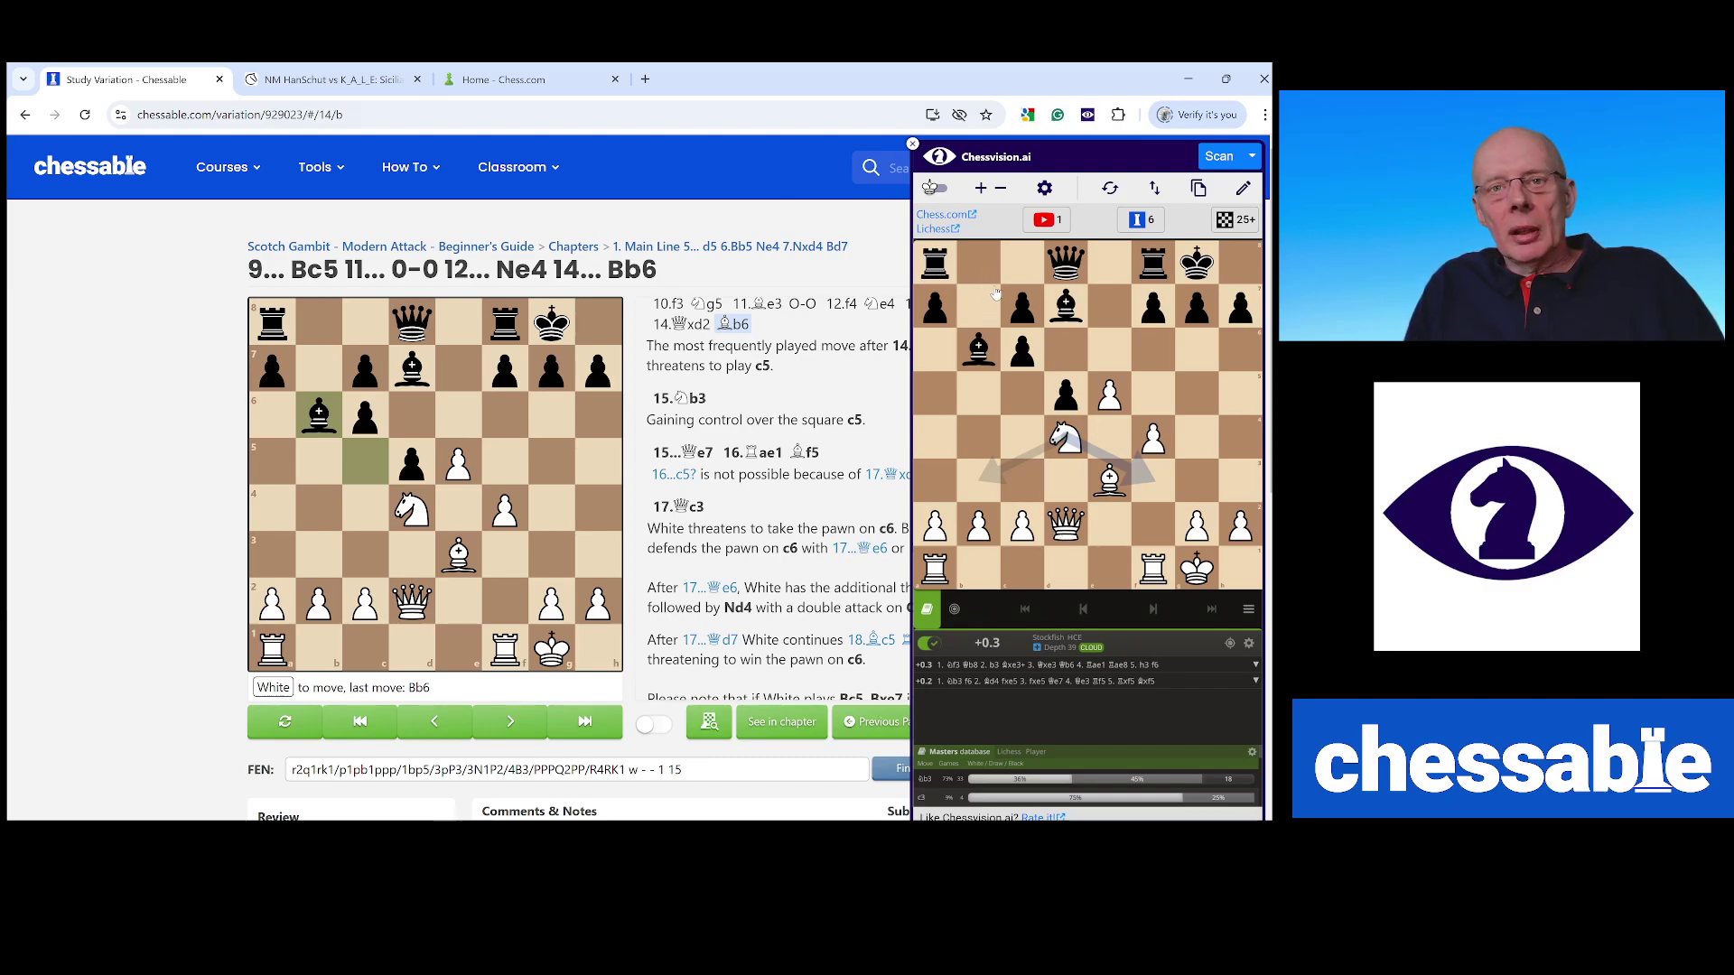
pyautogui.click(936, 230)
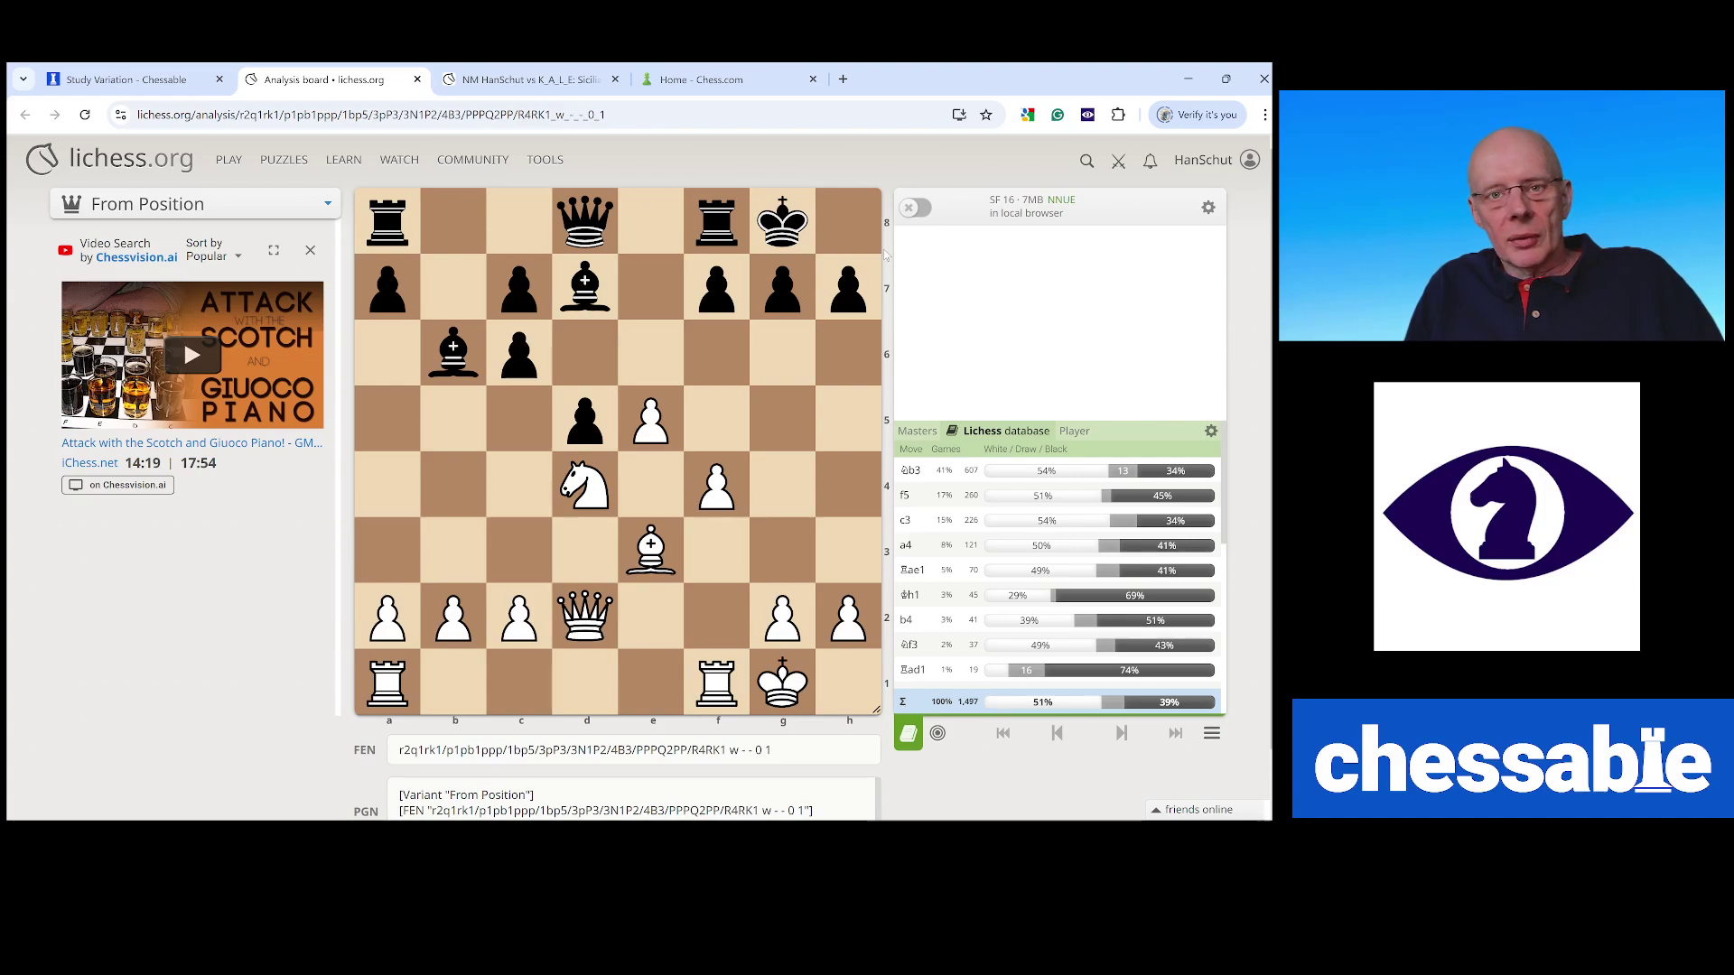
pyautogui.click(757, 750)
pyautogui.moveTo(775, 751); pyautogui.dragTo(382, 754)
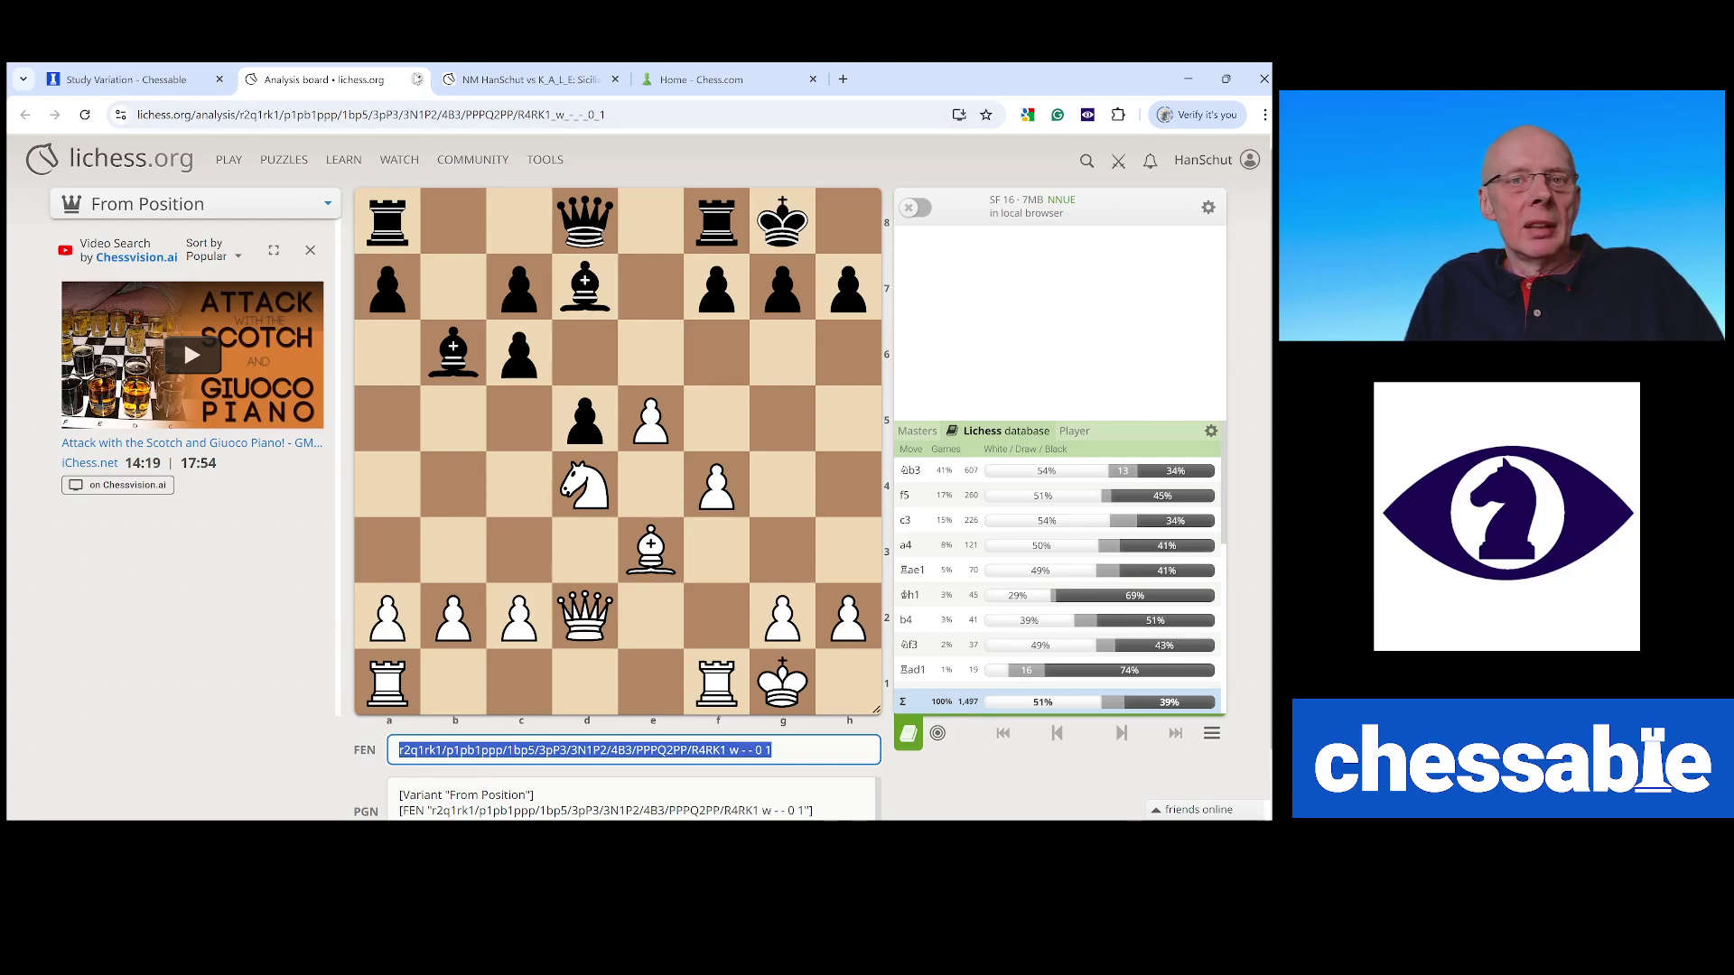
pyautogui.click(417, 80)
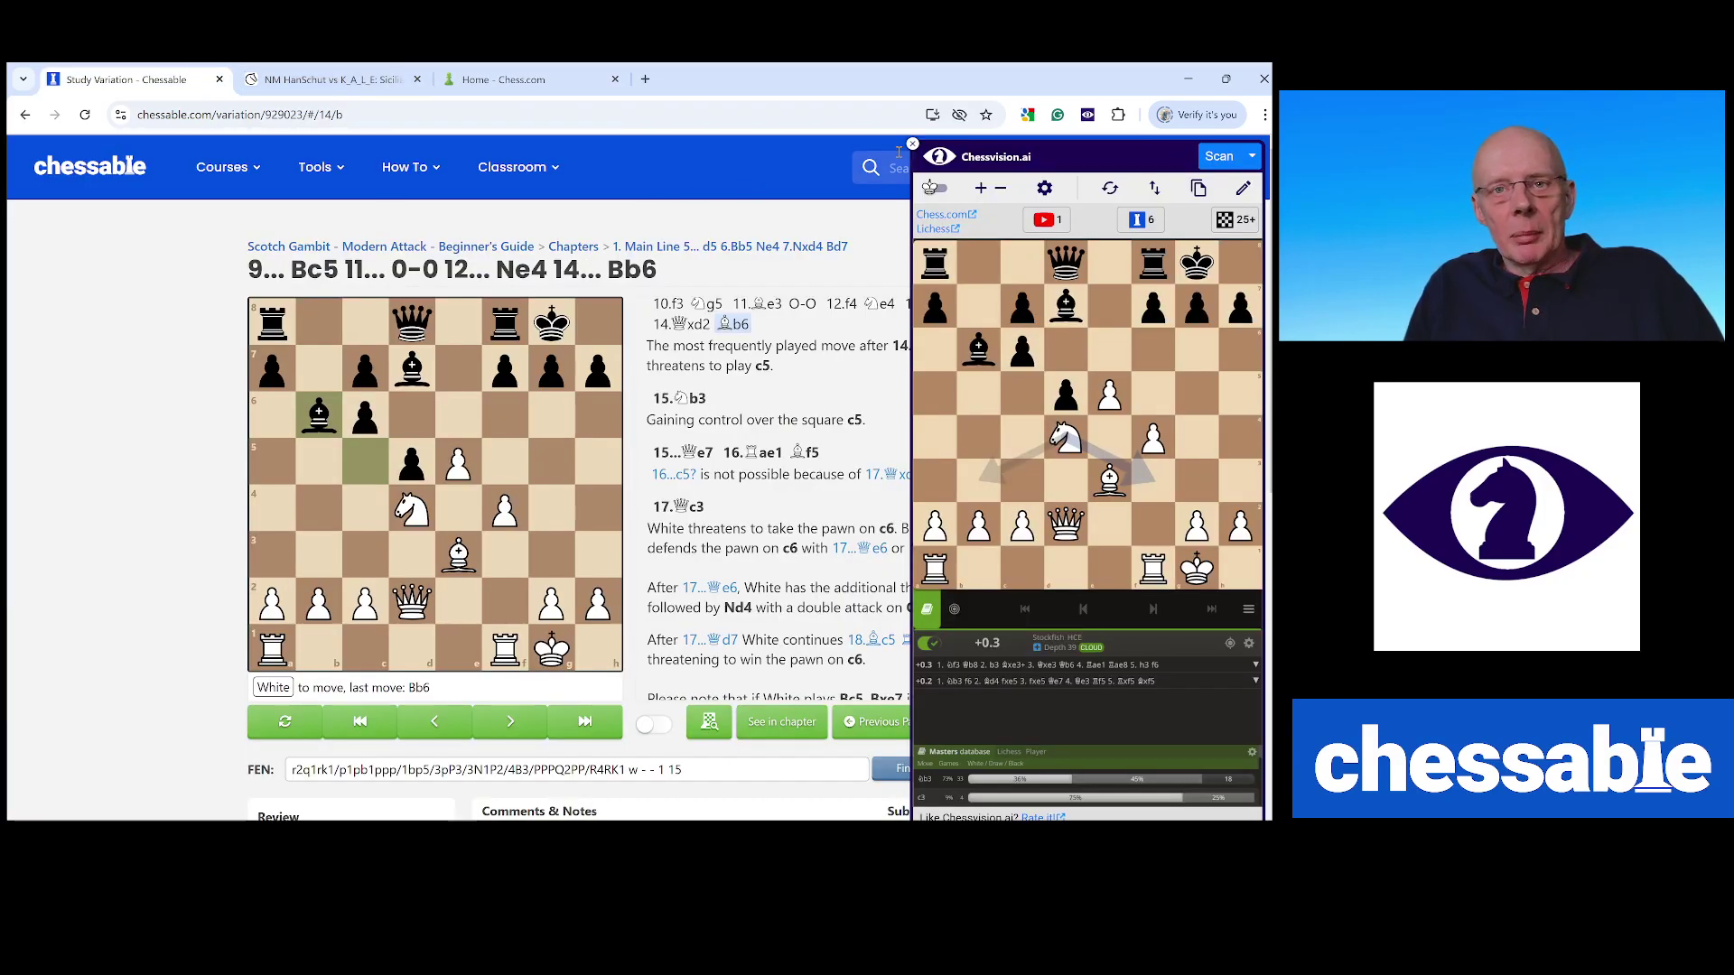
# Step: Close the Chessvision.ai panel and switch to the Lichess classical game analysis
pyautogui.click(912, 145)
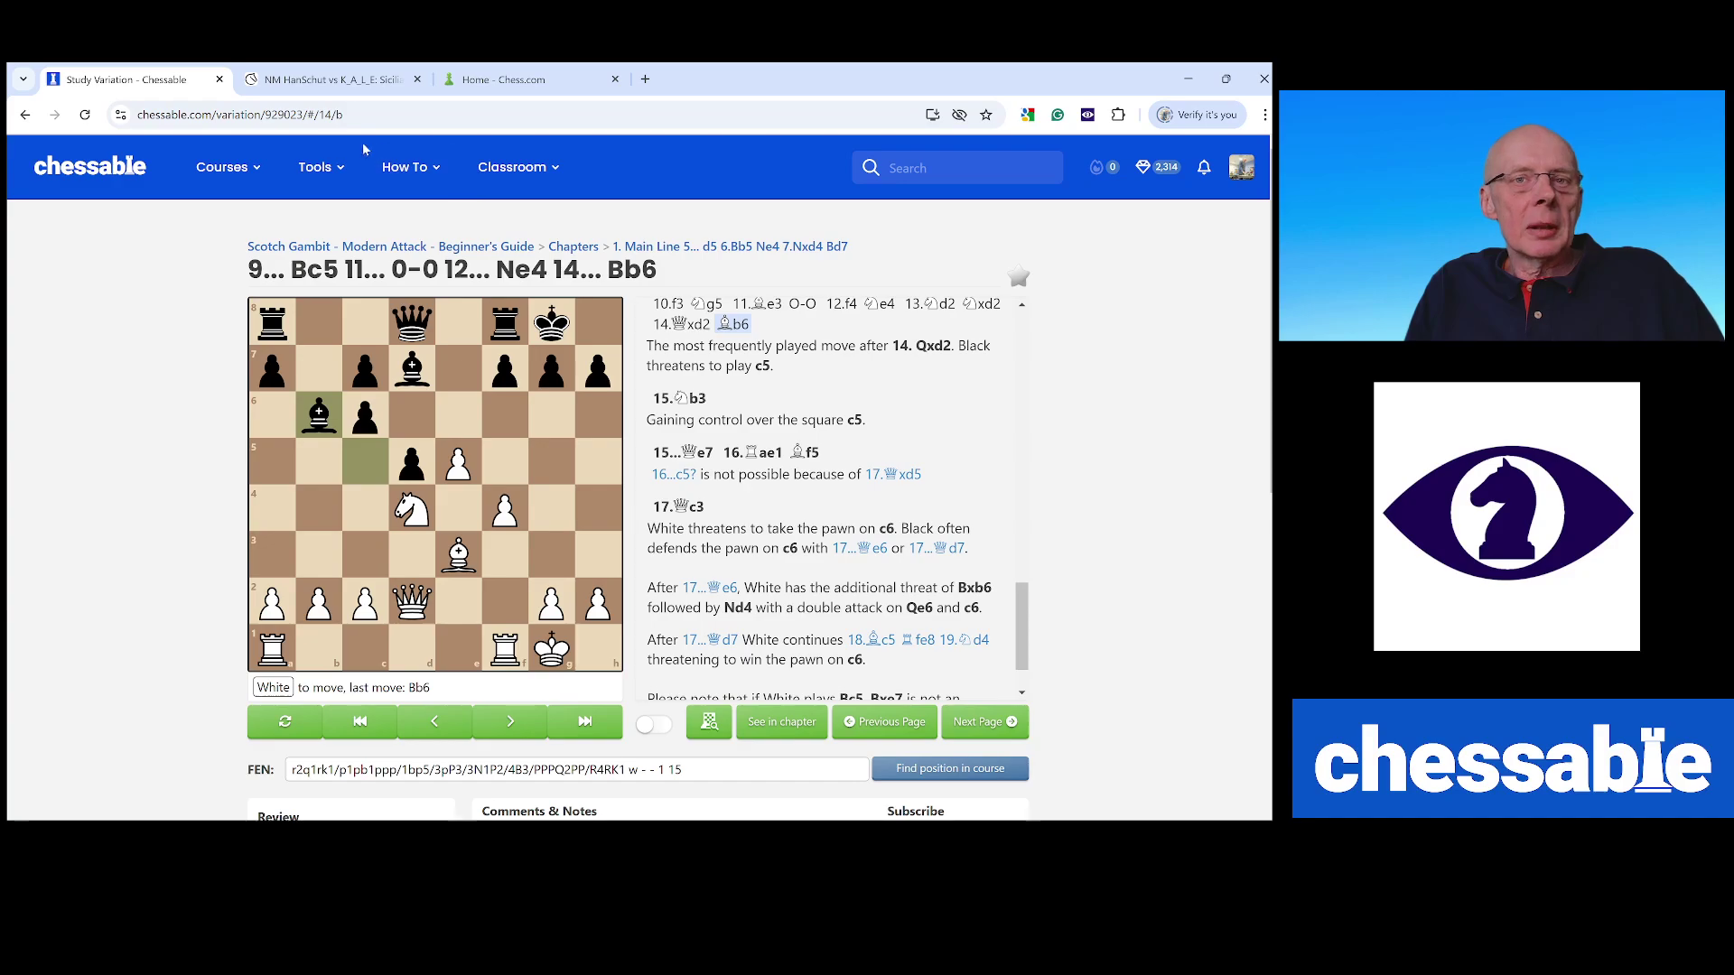
pyautogui.click(293, 84)
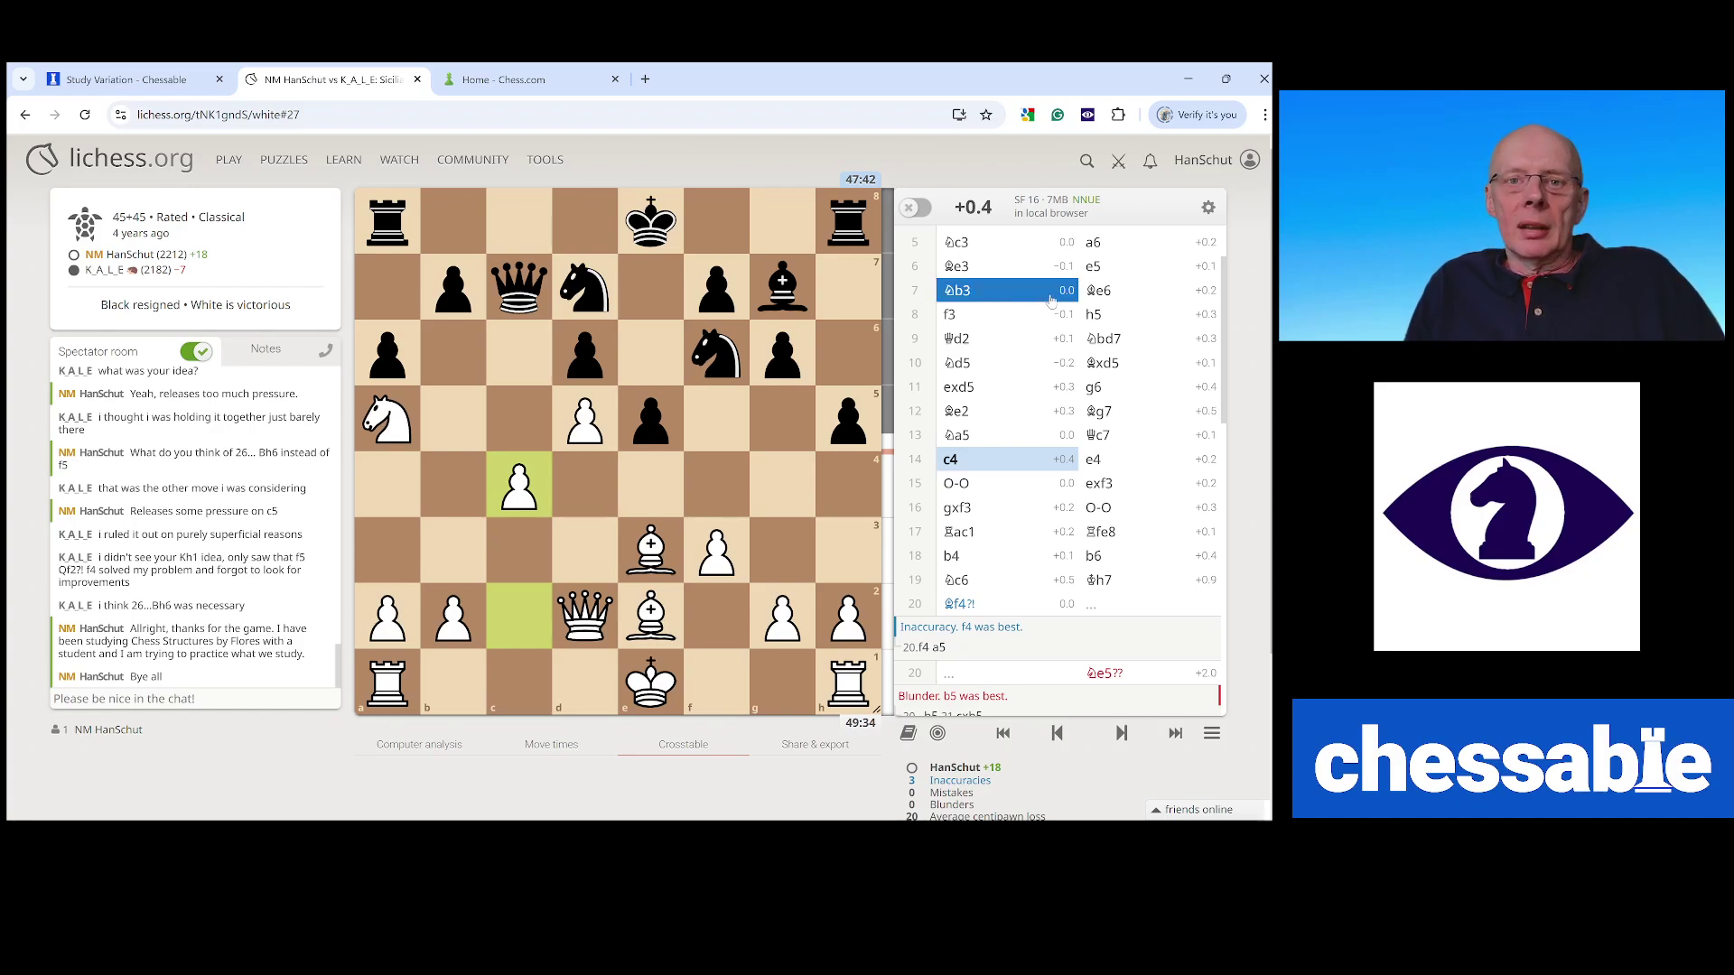
# Step: Jump to 11...g6 in the Lichess game and launch the Chessvision.ai scanner
pyautogui.click(1095, 387)
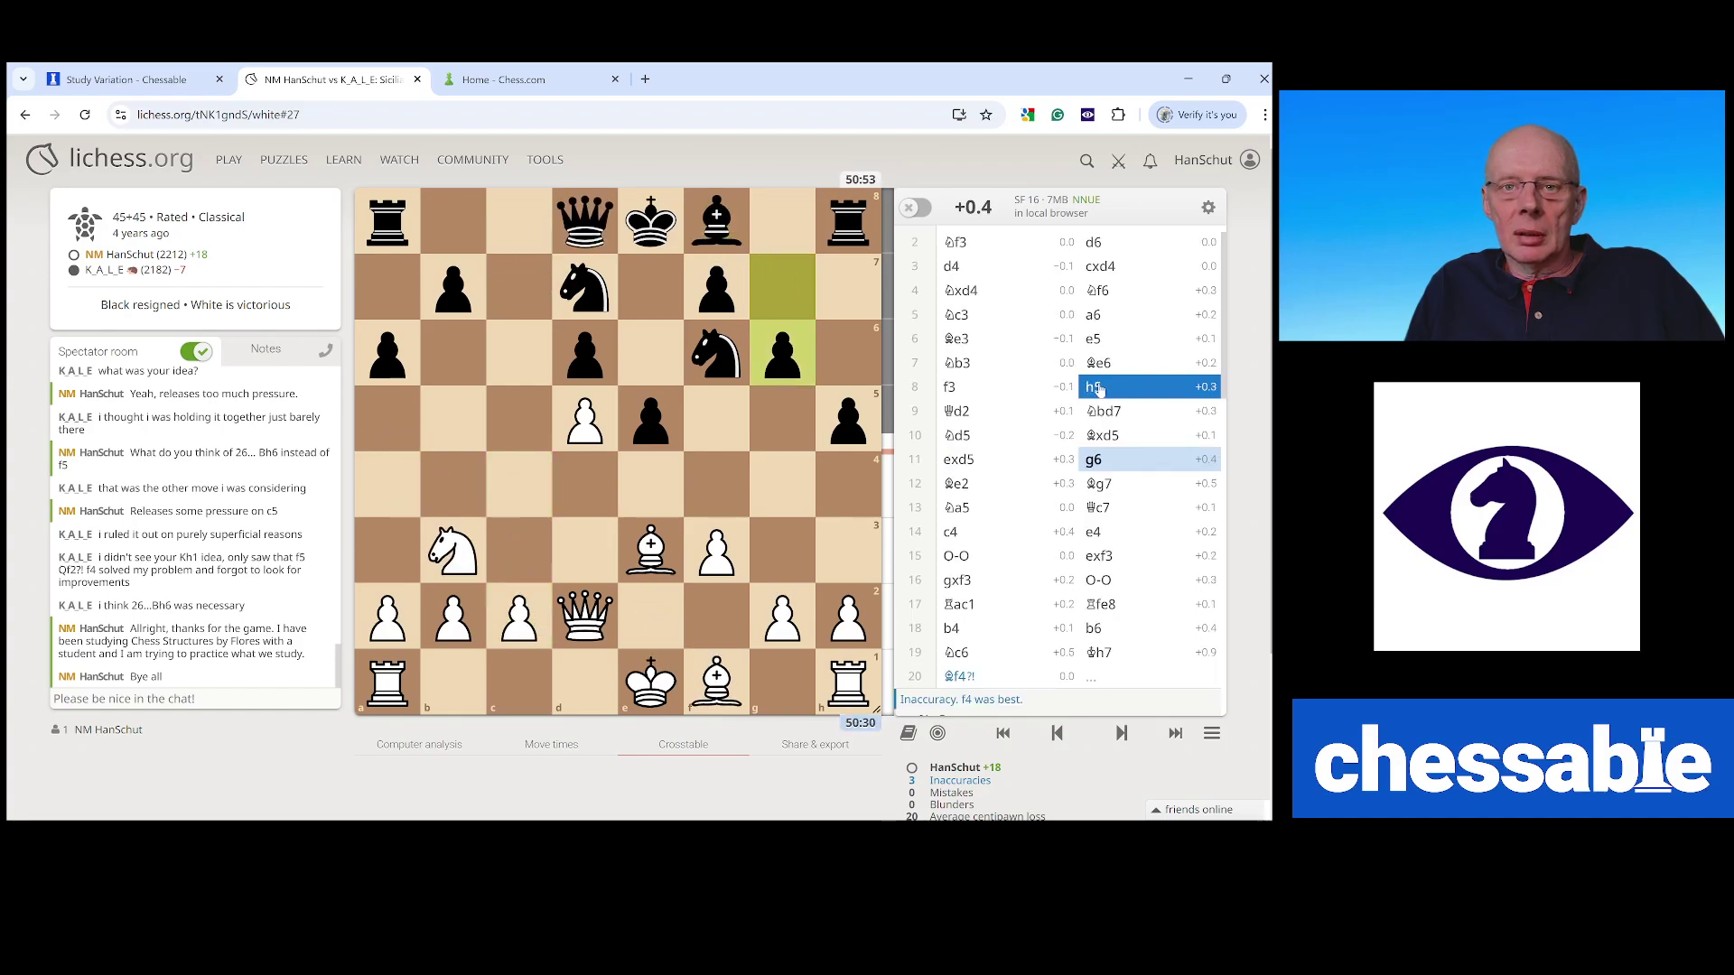
pyautogui.click(1087, 115)
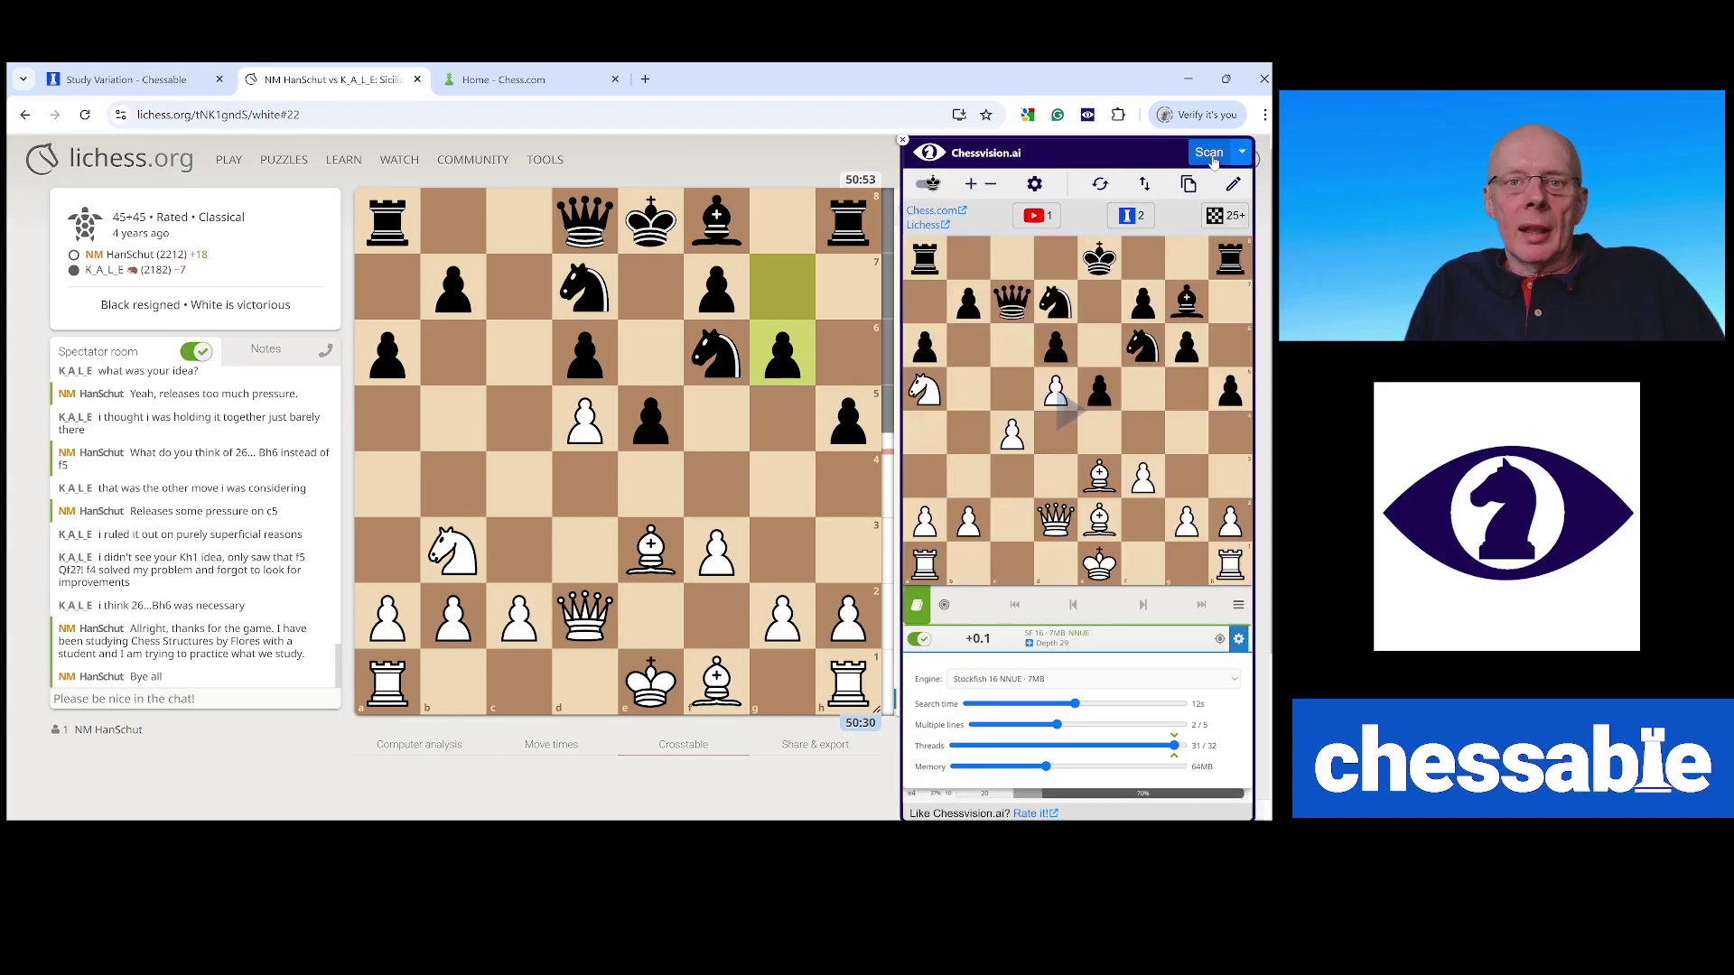
# Step: Set White to move, rescan the board, and open the 10+ matching Chessable courses
pyautogui.click(917, 183)
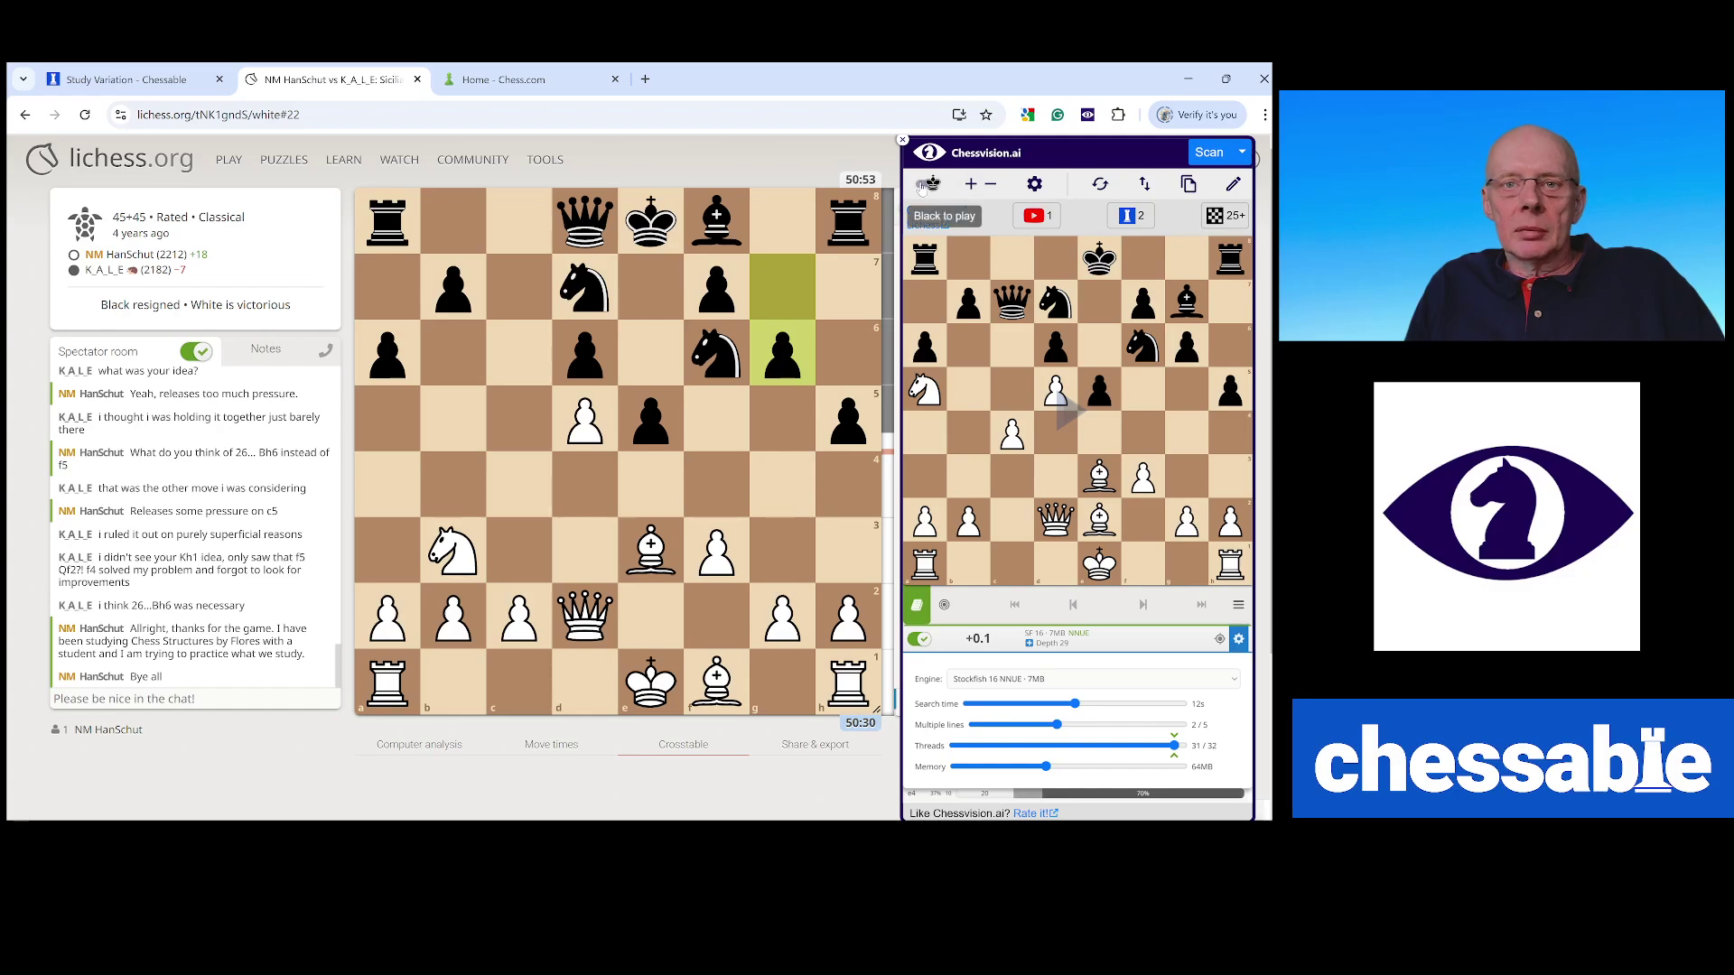
pyautogui.click(1208, 156)
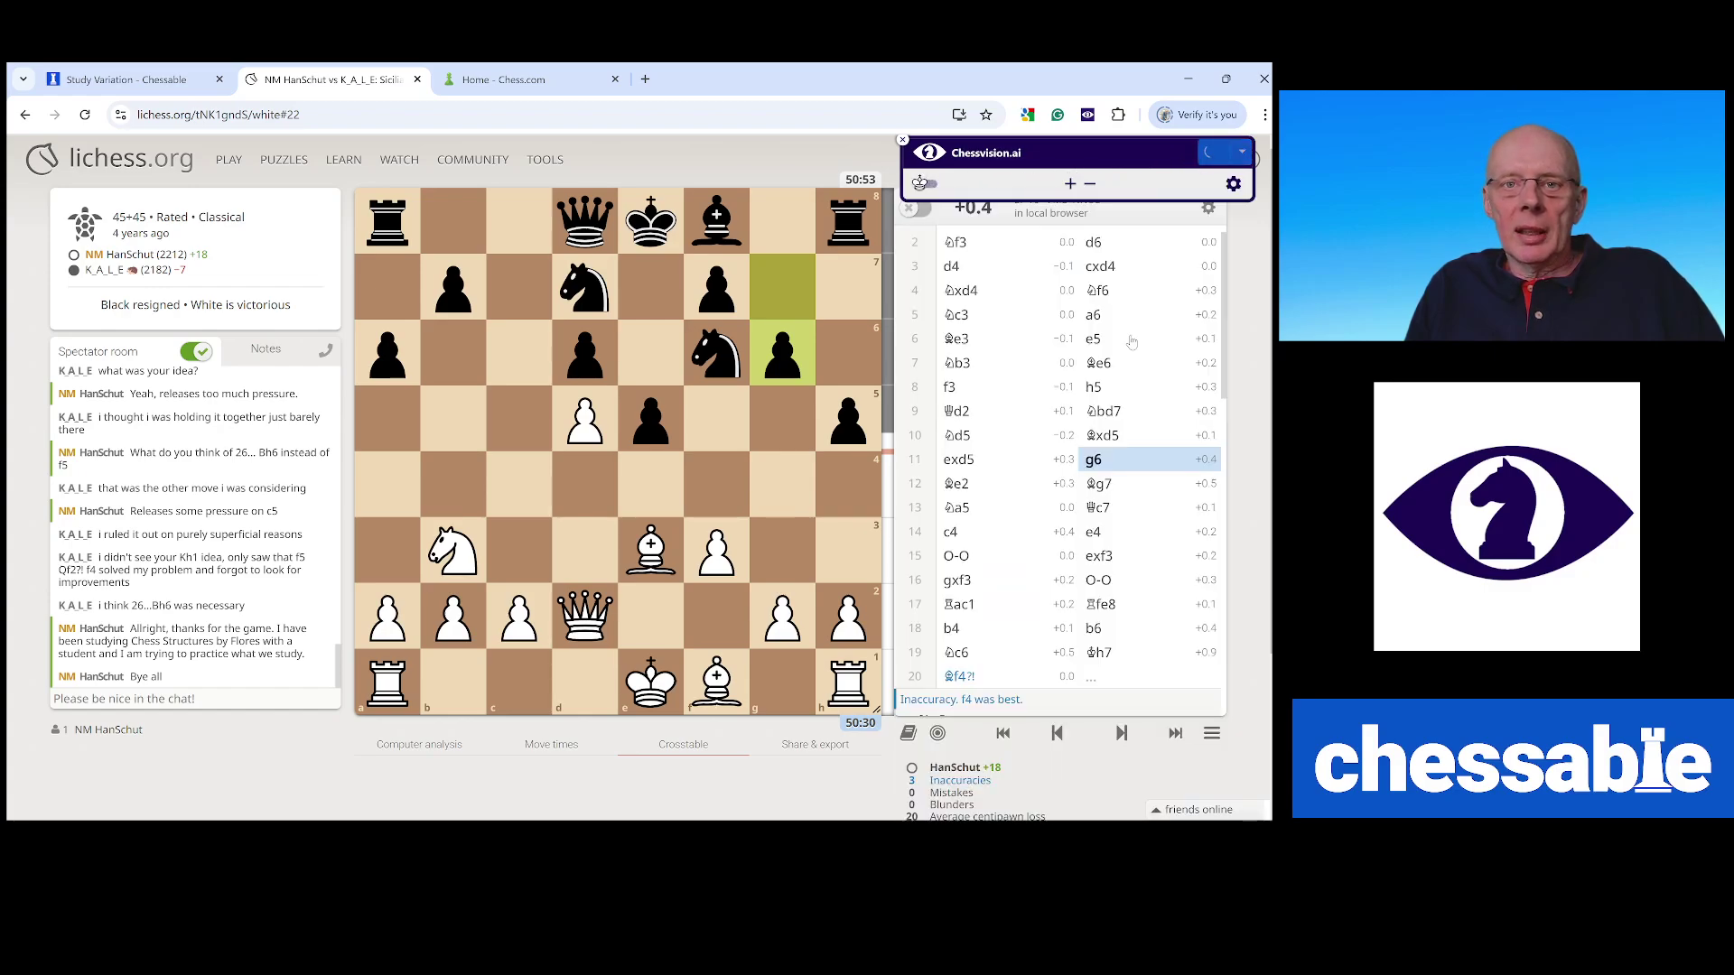
pyautogui.click(1137, 372)
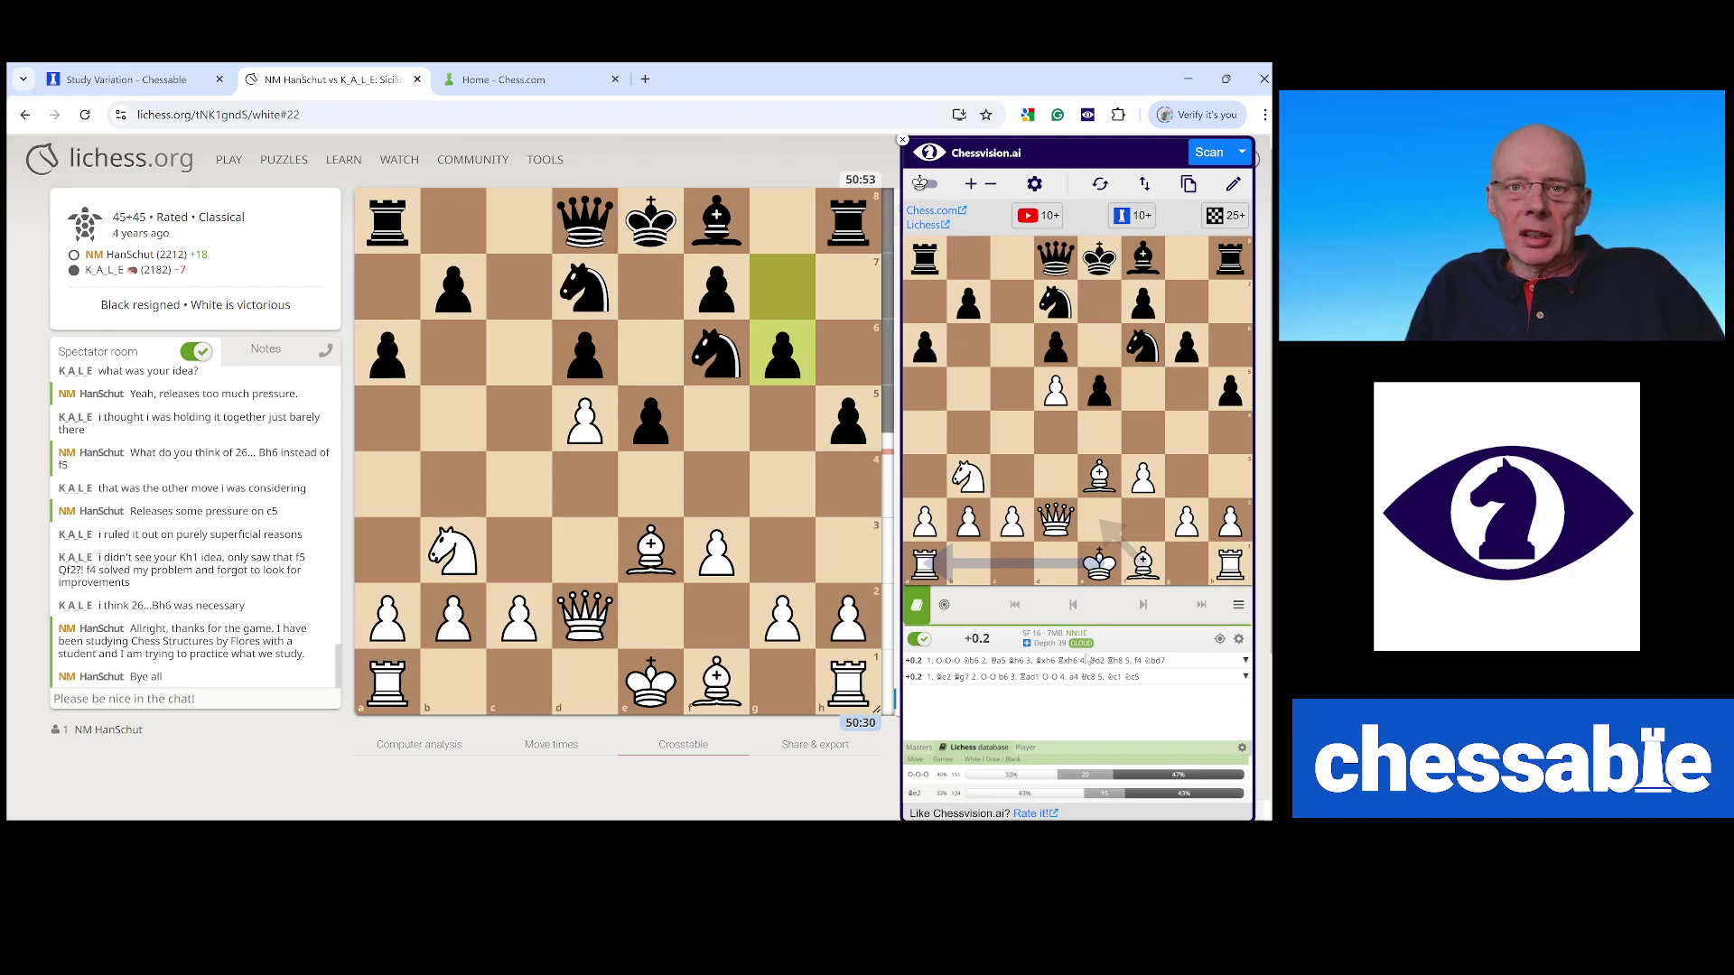
pyautogui.click(1130, 219)
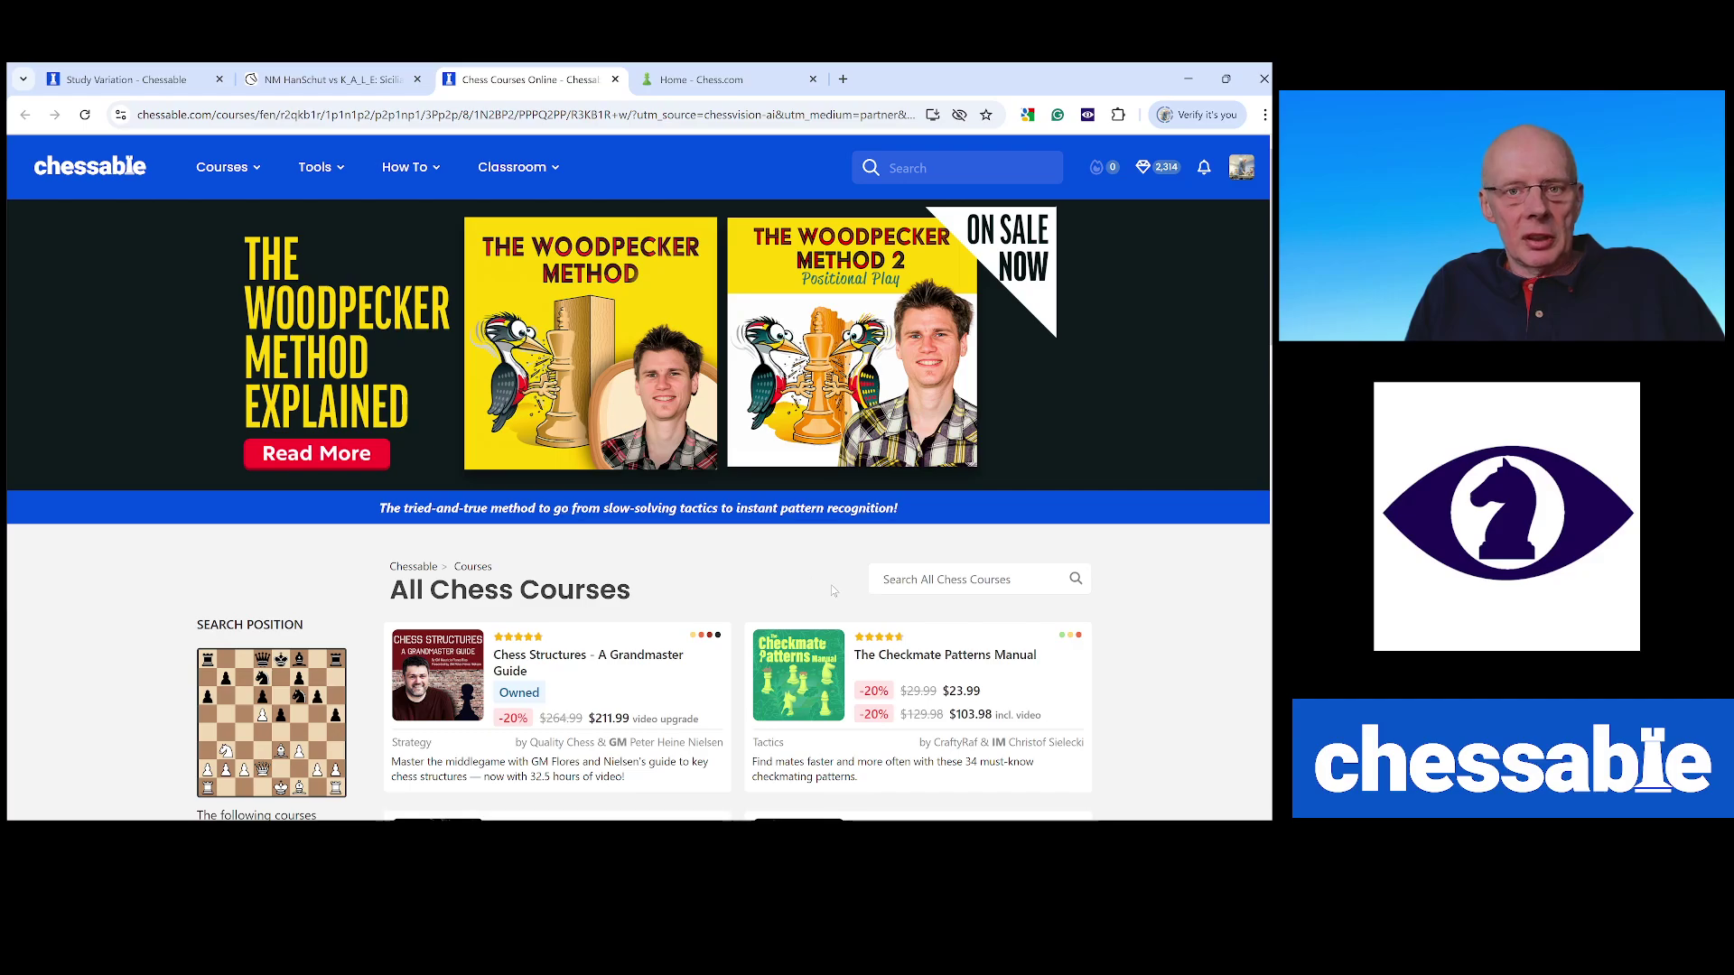
# Step: Open the owned Najdorf course from the results and review its 6.Be3 9.Nd5 variations
pyautogui.scroll(-3, 831, 591)
pyautogui.scroll(-6, 829, 592)
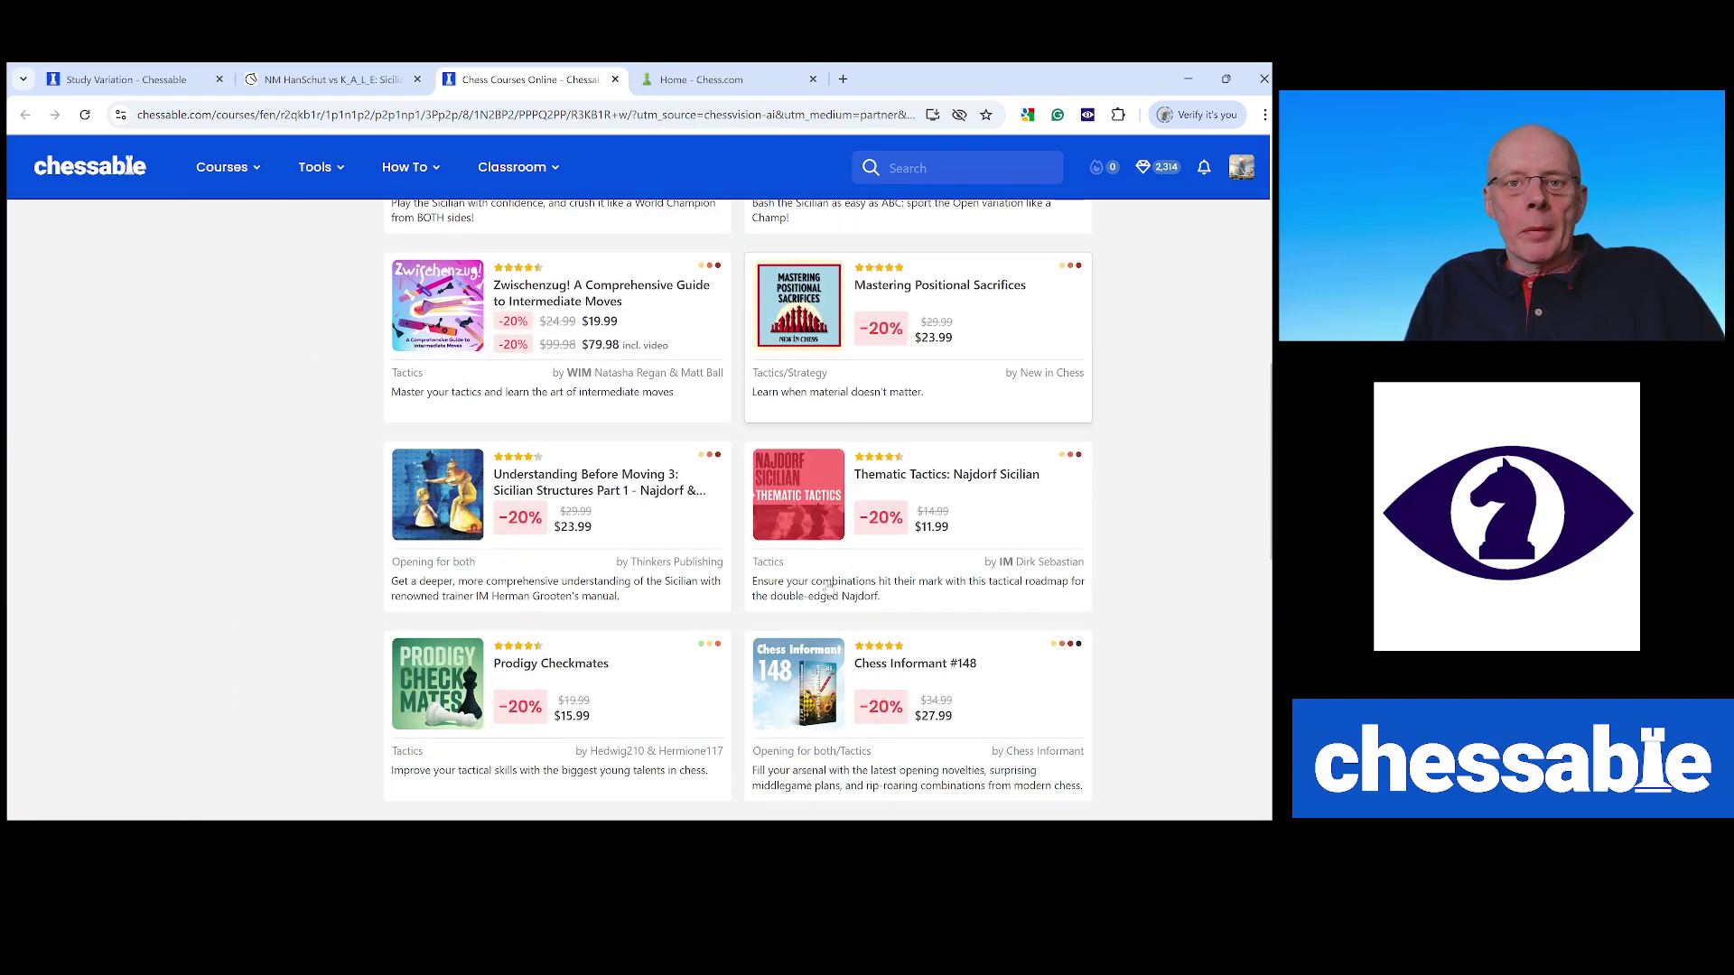
pyautogui.scroll(-1, 828, 586)
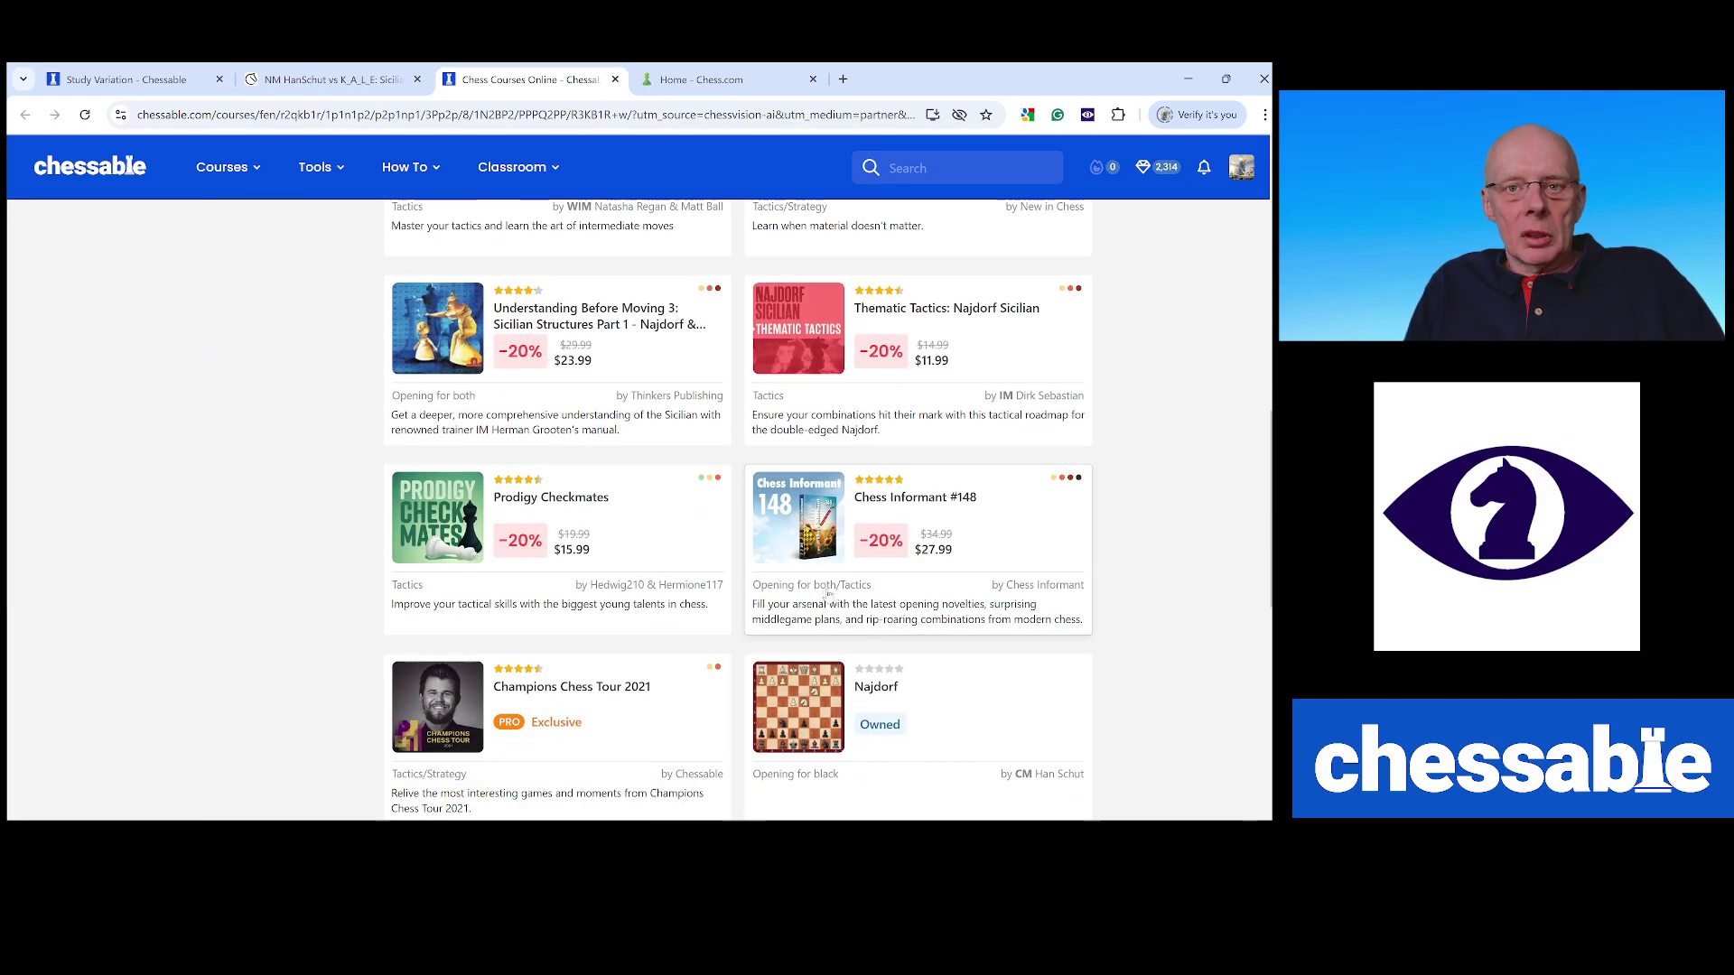
pyautogui.click(819, 702)
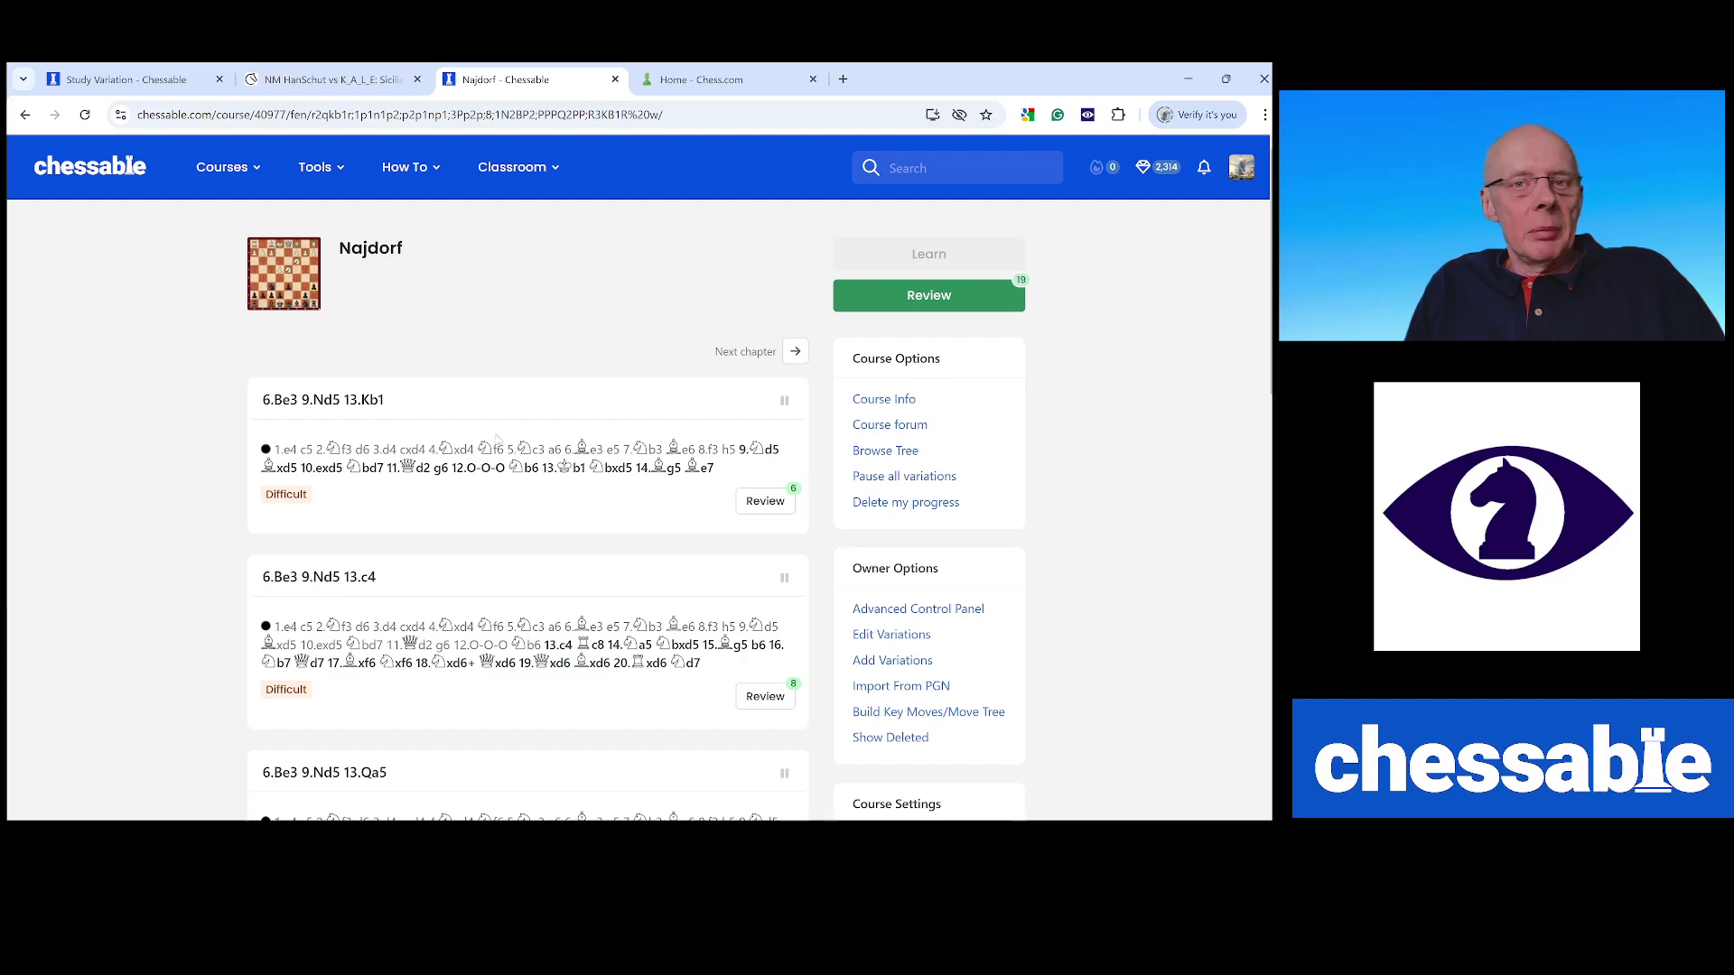
pyautogui.scroll(-2, 494, 421)
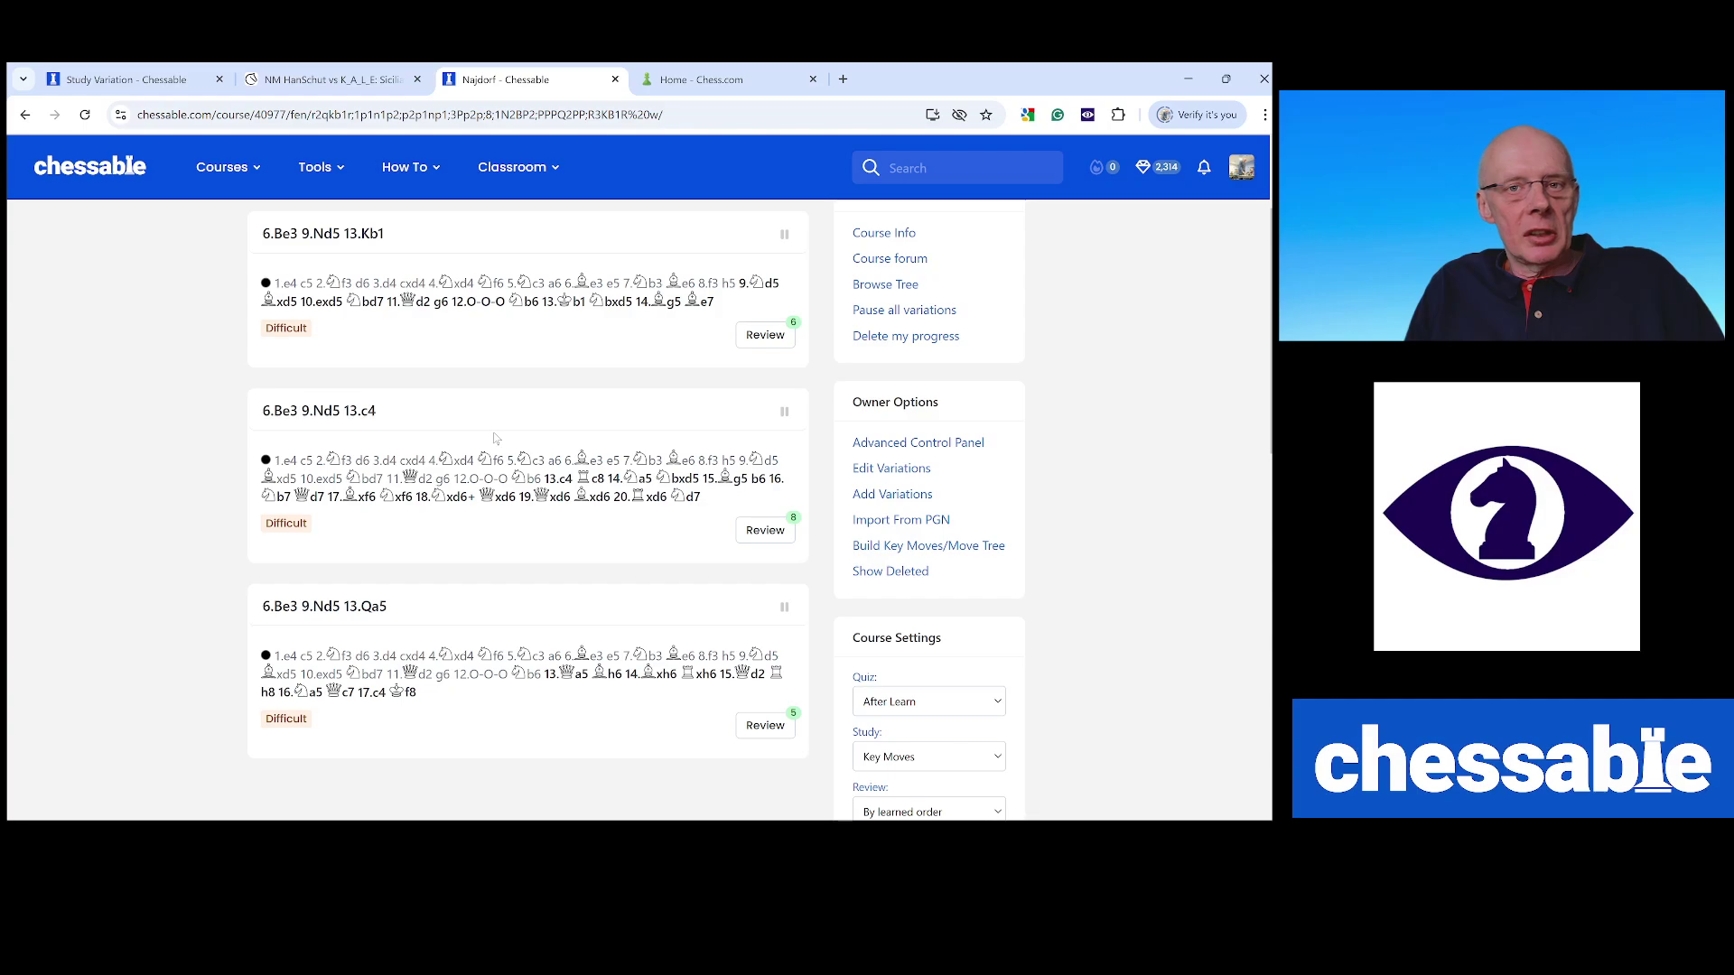
pyautogui.scroll(1, 495, 439)
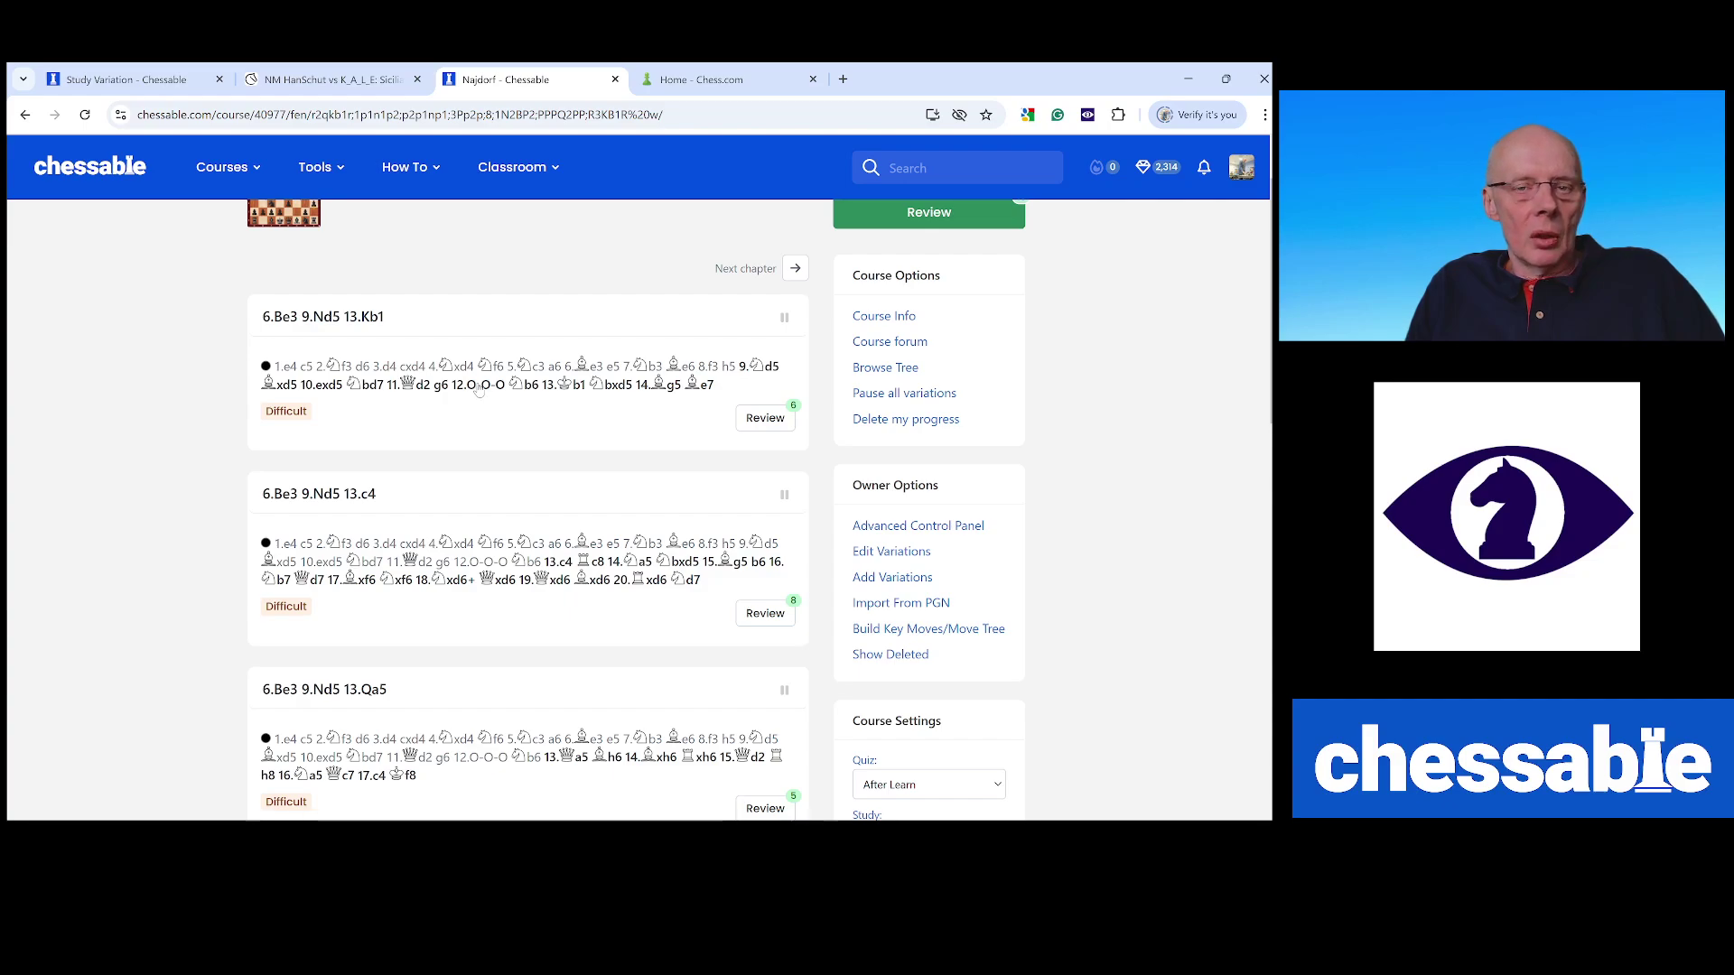
# Step: Close the Najdorf course tab to get back to the Lichess game
pyautogui.click(614, 79)
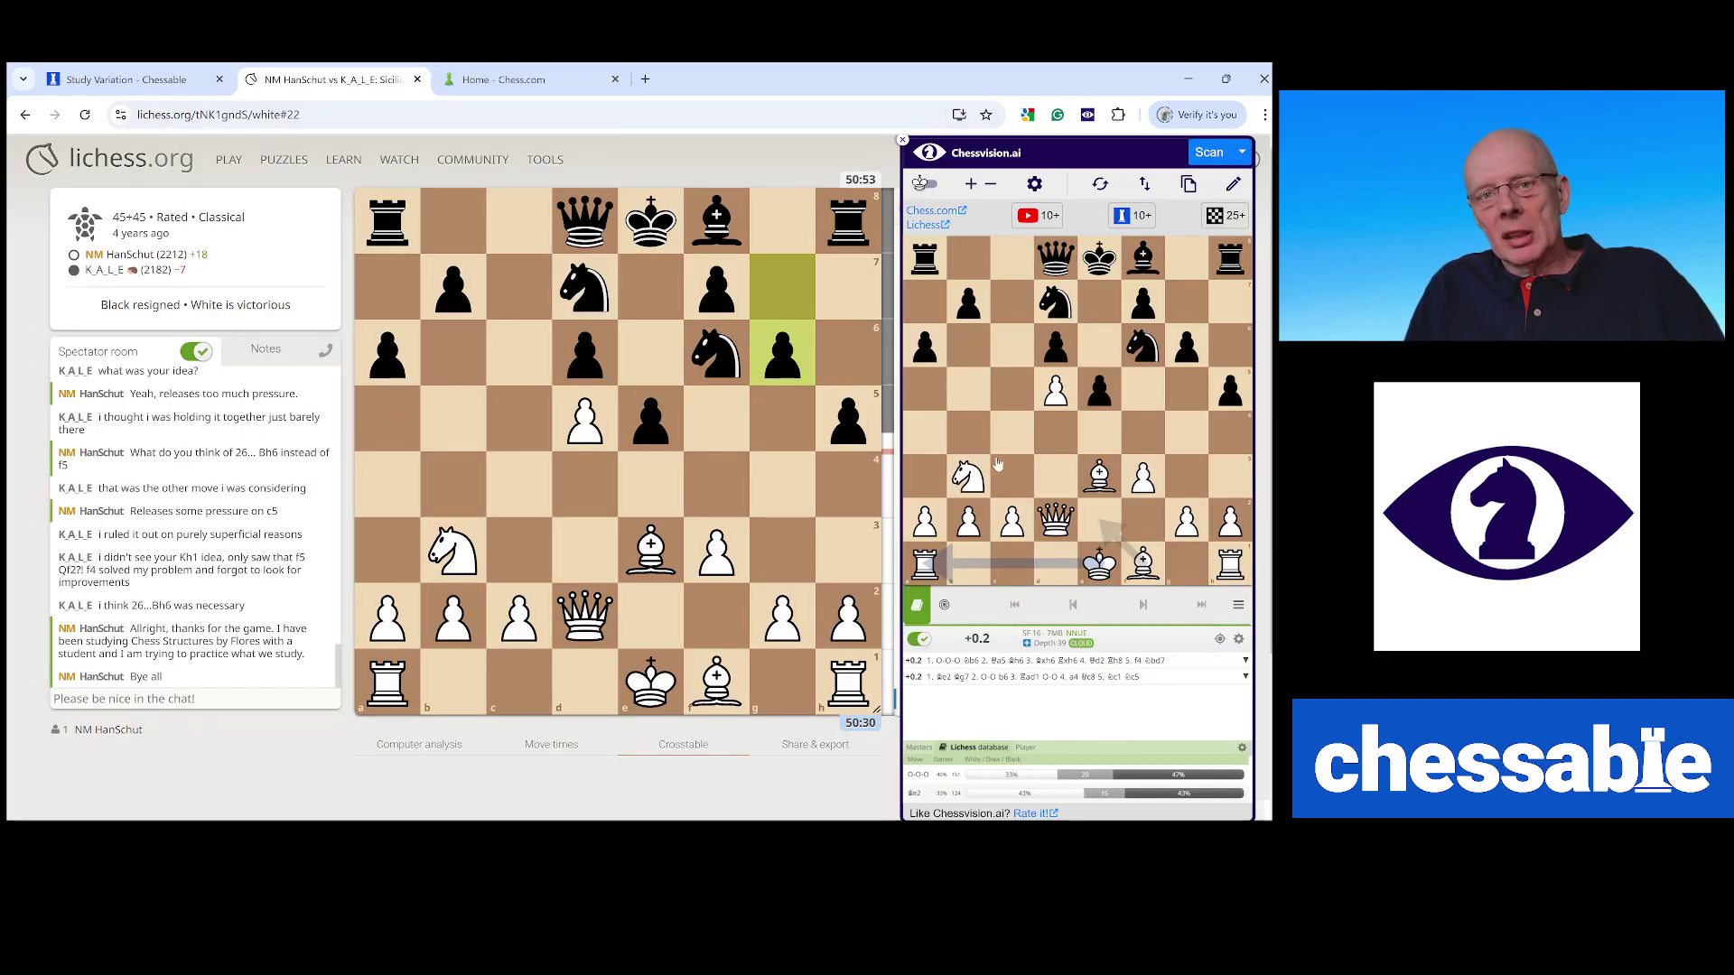